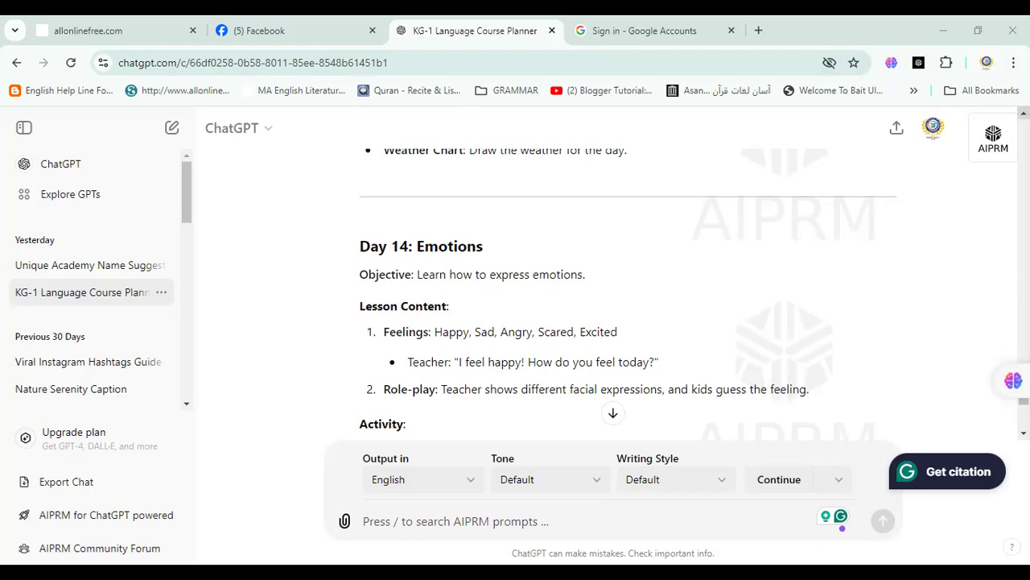
- Look through the daily lessons of the KG-1 course plan, back to Day 4 and down to the closing summary
{"action": "scroll", "coordinate": [628, 290], "scroll_direction": "up", "scroll_amount": 12}
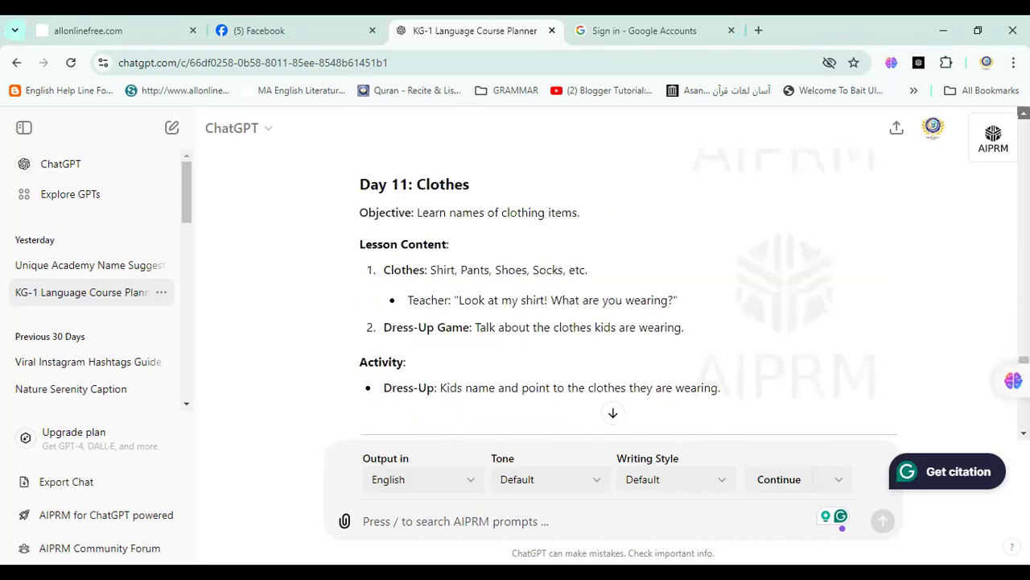
{"action": "scroll", "coordinate": [628, 290], "scroll_direction": "up", "scroll_amount": 4}
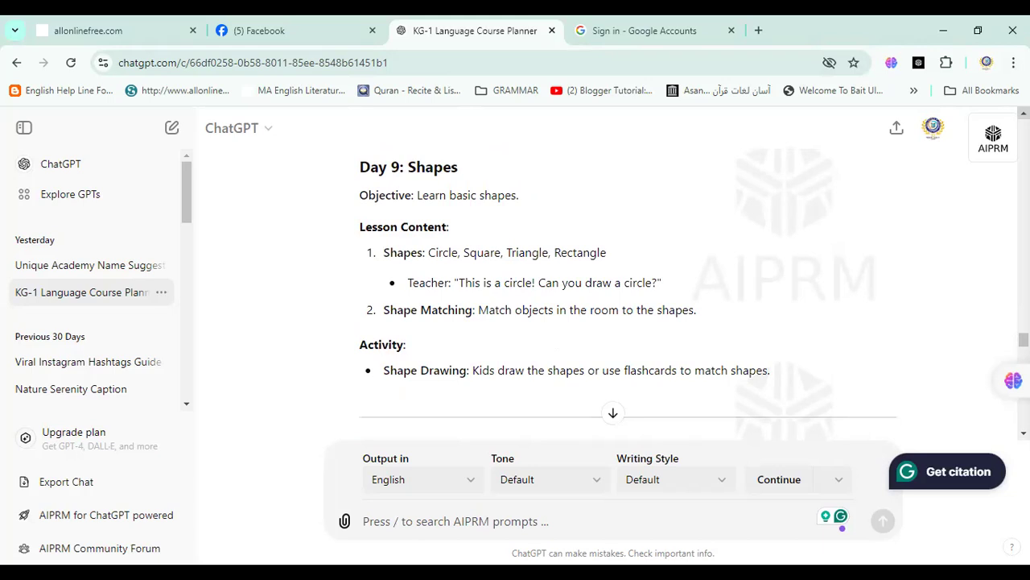
{"action": "scroll", "coordinate": [627, 290], "scroll_direction": "up", "scroll_amount": 1}
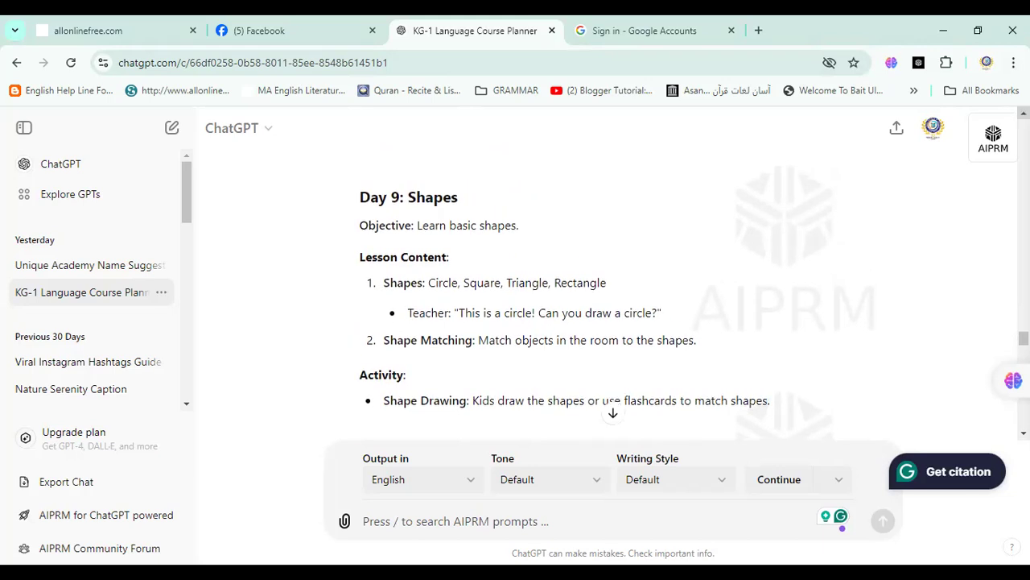
{"action": "scroll", "coordinate": [628, 303], "scroll_direction": "up", "scroll_amount": 10}
{"action": "scroll", "coordinate": [627, 289], "scroll_direction": "up", "scroll_amount": 15}
{"action": "scroll", "coordinate": [854, 422], "scroll_direction": "up", "scroll_amount": 4}
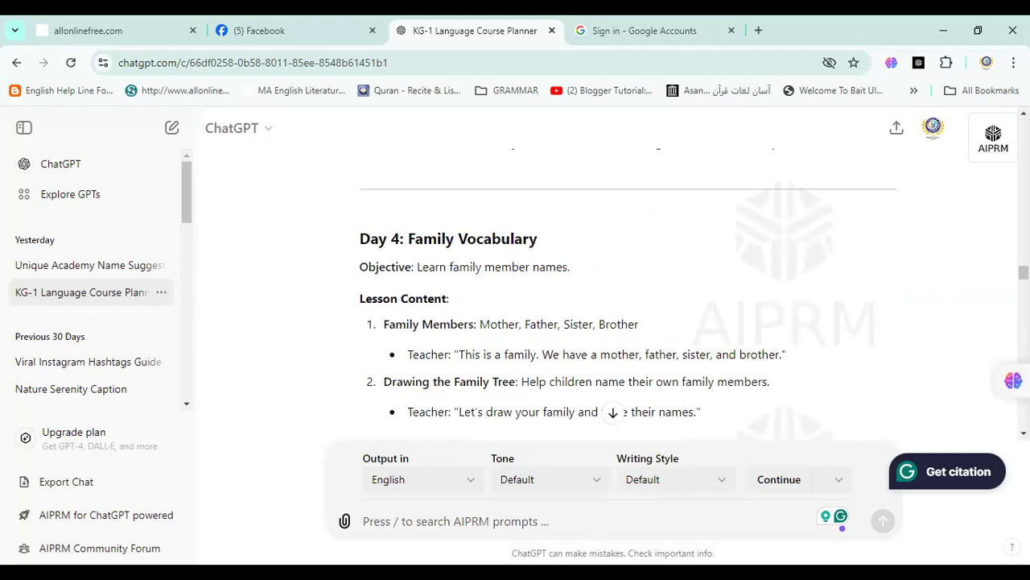
{"action": "scroll", "coordinate": [628, 298], "scroll_direction": "down", "scroll_amount": 5}
{"action": "scroll", "coordinate": [628, 298], "scroll_direction": "down", "scroll_amount": 12}
{"action": "scroll", "coordinate": [627, 297], "scroll_direction": "down", "scroll_amount": 10}
{"action": "scroll", "coordinate": [628, 298], "scroll_direction": "down", "scroll_amount": 10}
{"action": "scroll", "coordinate": [602, 290], "scroll_direction": "down", "scroll_amount": 5}
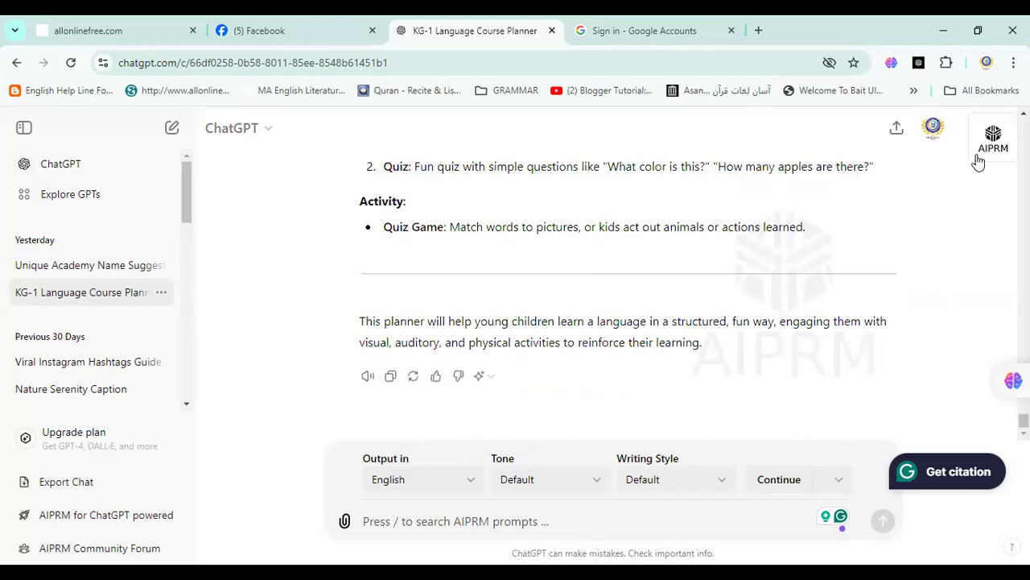
{"action": "scroll", "coordinate": [612, 282], "scroll_direction": "up", "scroll_amount": 2}
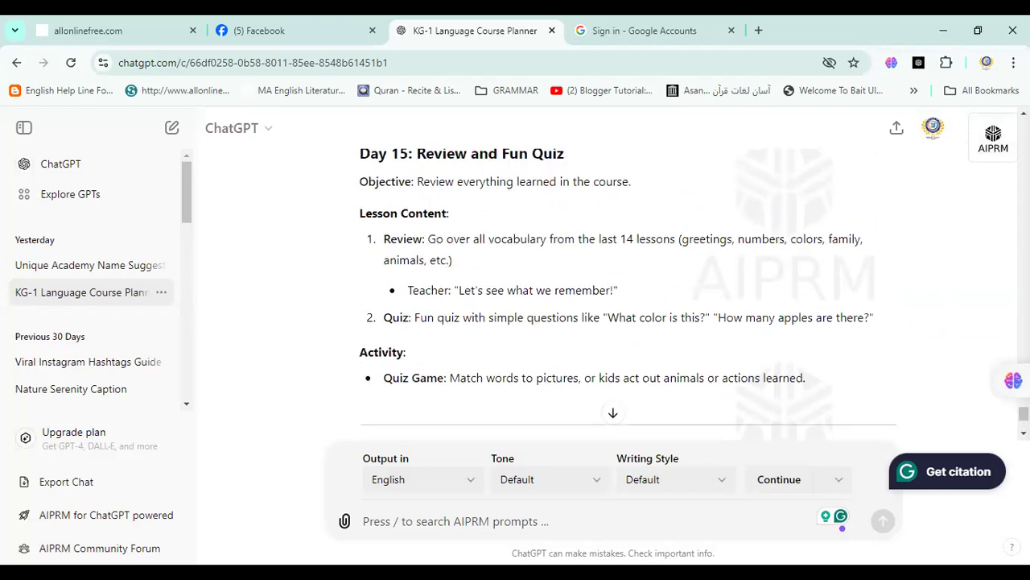
{"action": "left_click", "coordinate": [982, 146]}
{"action": "scroll", "coordinate": [680, 417], "scroll_direction": "down", "scroll_amount": 2}
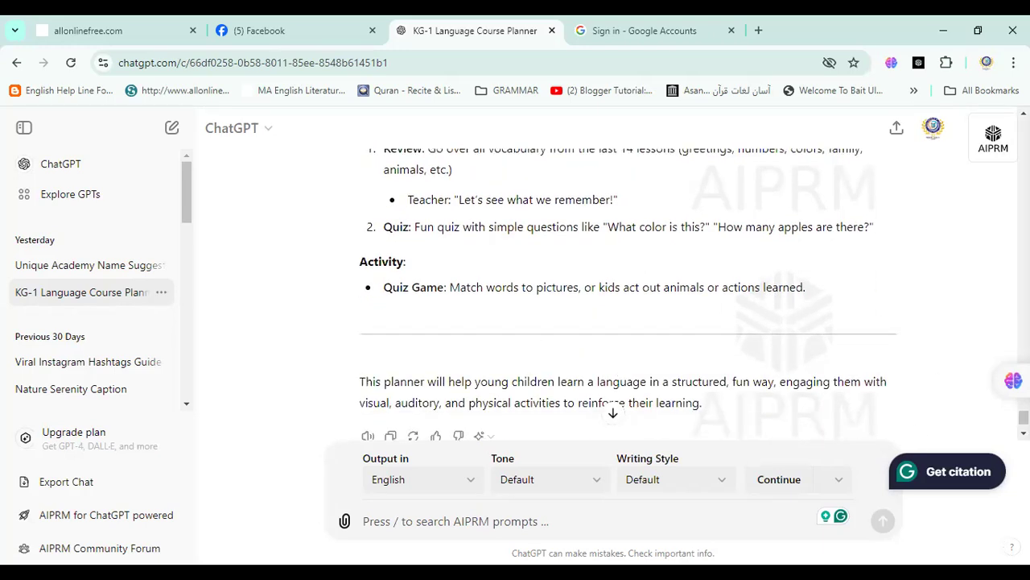
- Review the course plan back to the Key Teaching Tools section and read the detailed Day 1 lesson
{"action": "scroll", "coordinate": [628, 273], "scroll_direction": "up", "scroll_amount": 9}
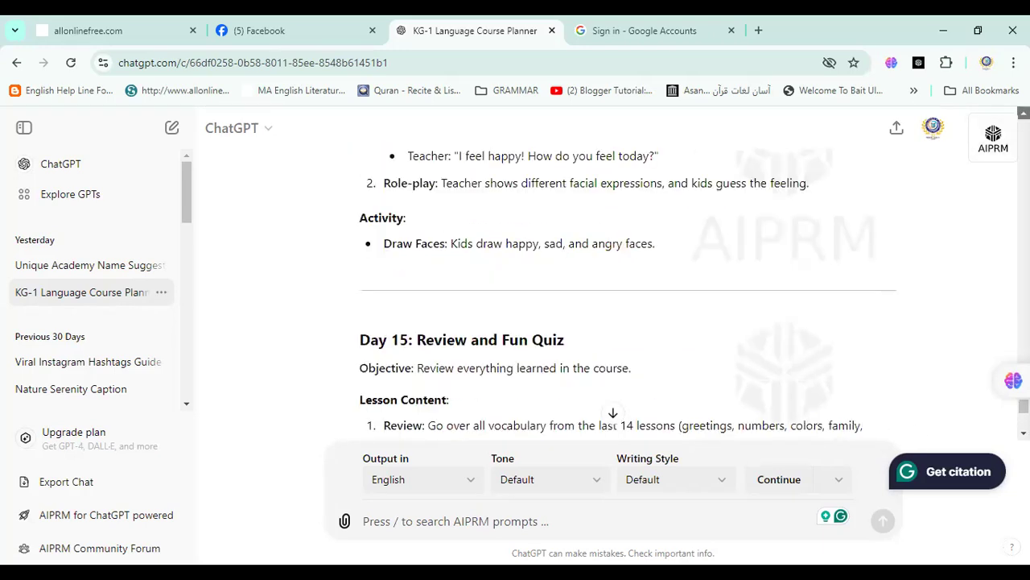
{"action": "scroll", "coordinate": [628, 297], "scroll_direction": "up", "scroll_amount": 12}
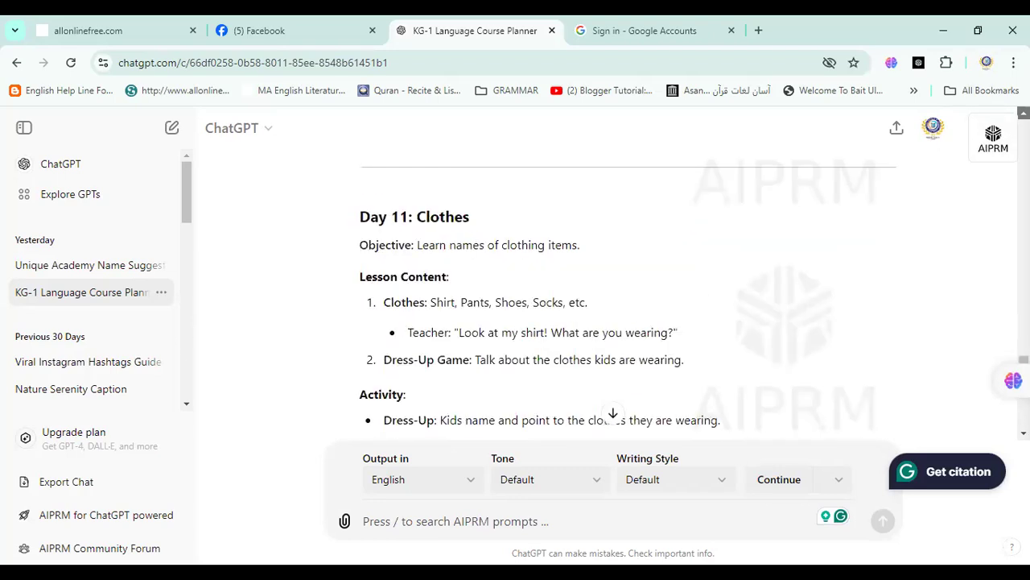
{"action": "scroll", "coordinate": [611, 282], "scroll_direction": "up", "scroll_amount": 15}
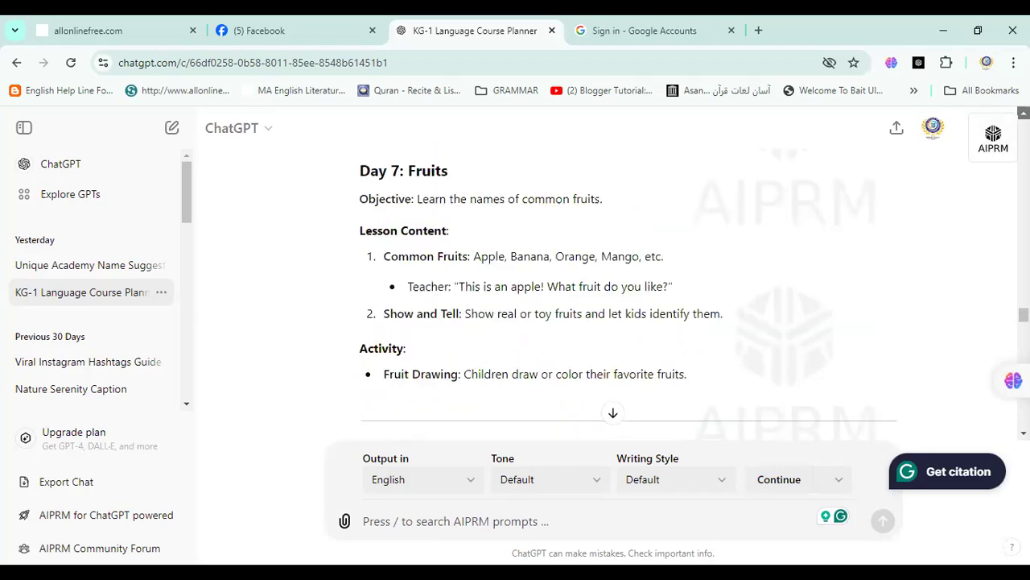
{"action": "scroll", "coordinate": [612, 282], "scroll_direction": "up", "scroll_amount": 15}
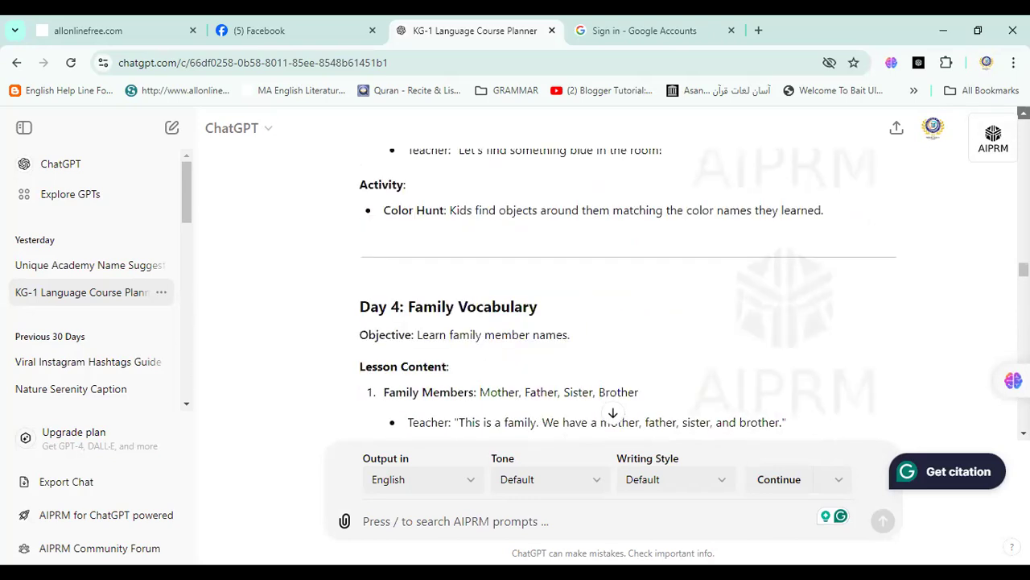
{"action": "scroll", "coordinate": [611, 281], "scroll_direction": "up", "scroll_amount": 8}
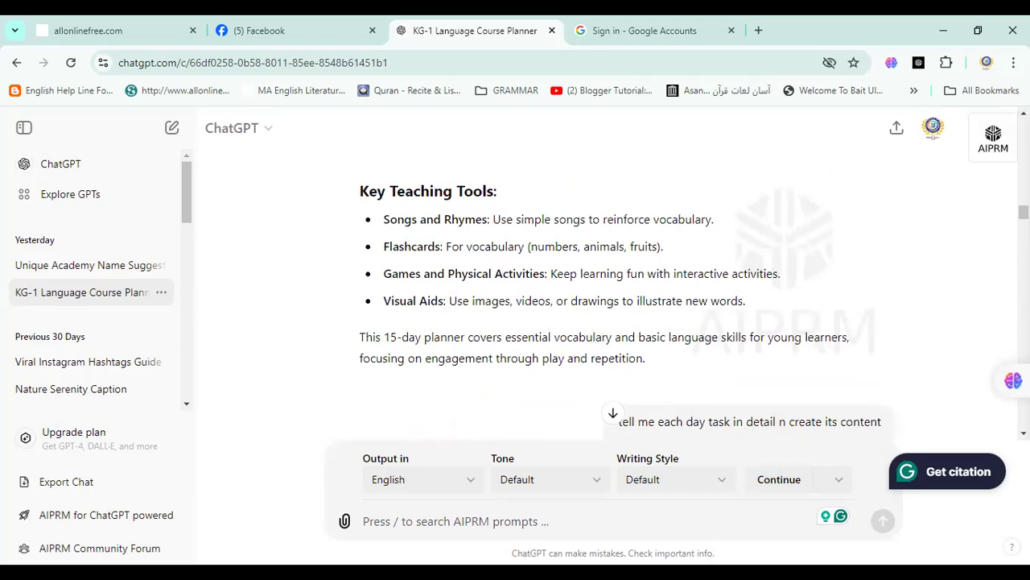
{"action": "scroll", "coordinate": [612, 282], "scroll_direction": "down", "scroll_amount": 5}
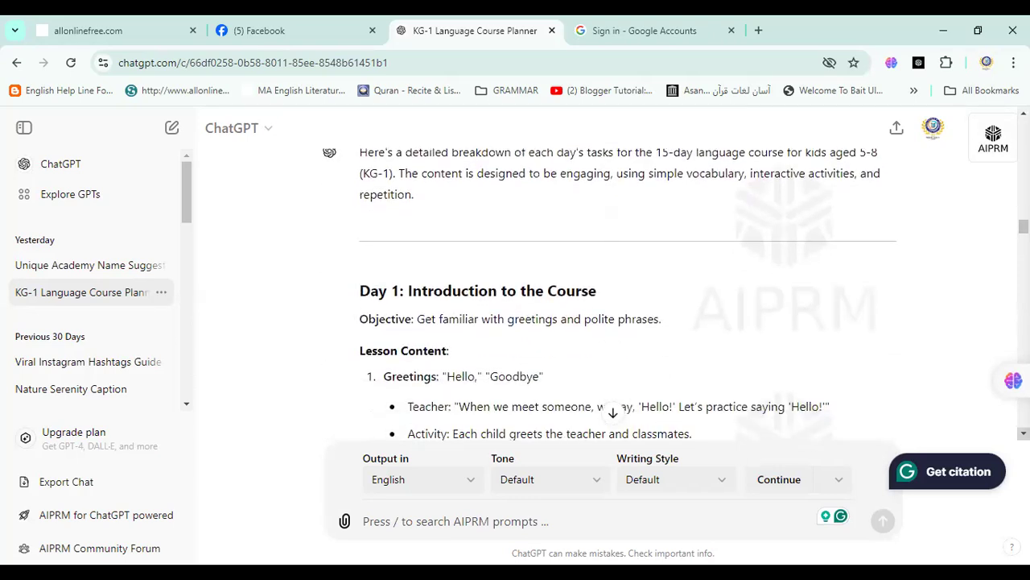
{"action": "scroll", "coordinate": [611, 290], "scroll_direction": "down", "scroll_amount": 2}
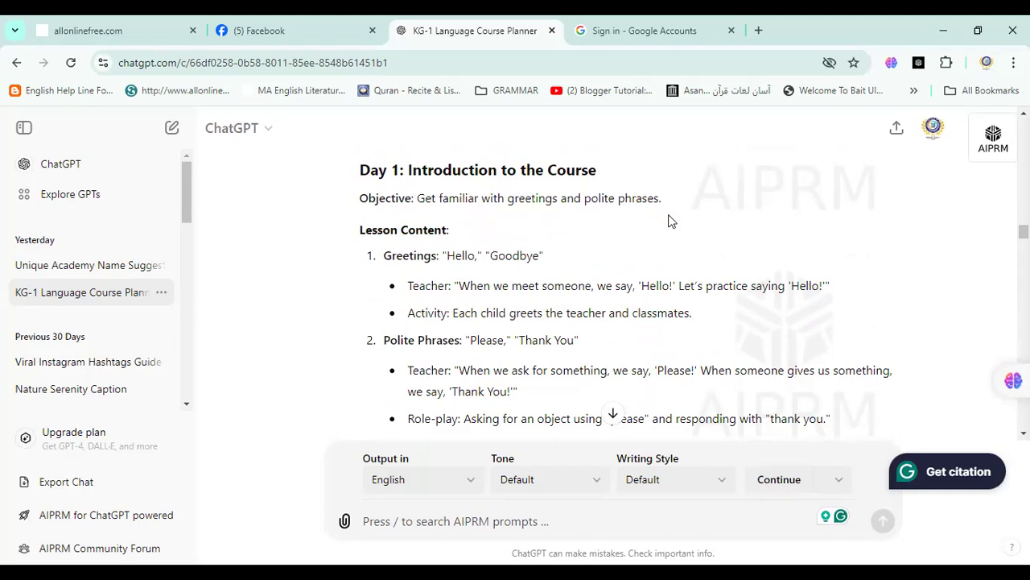
{"action": "scroll", "coordinate": [626, 368], "scroll_direction": "down", "scroll_amount": 1}
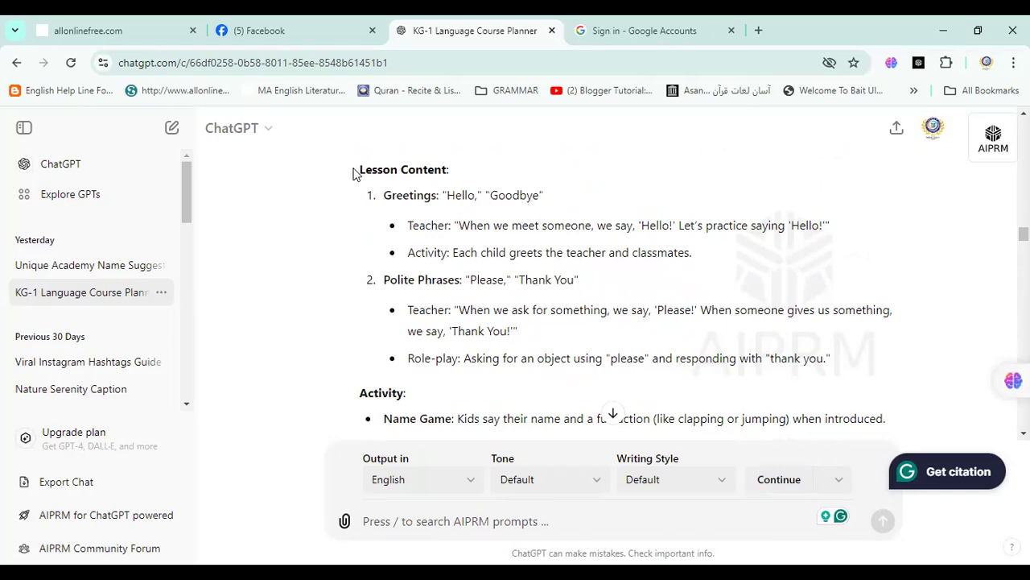
- Copy Day 1's Lesson Content, from its heading through the role-play line, and paste it into the message box
{"action": "left_click_drag", "start_coordinate": [360, 169], "coordinate": [834, 359]}
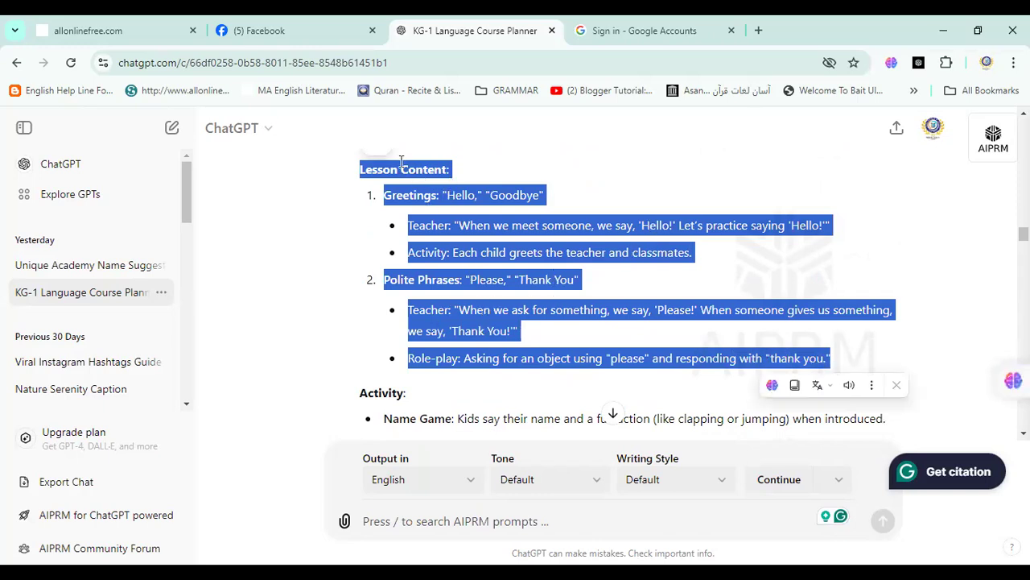
{"action": "right_click", "coordinate": [460, 184]}
{"action": "left_click", "coordinate": [483, 190]}
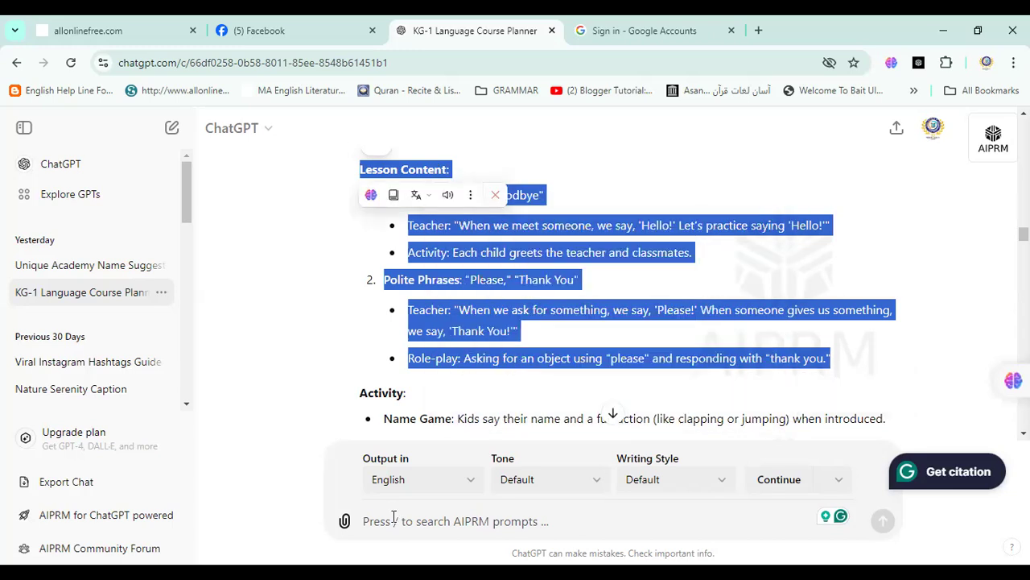
{"action": "left_click", "coordinate": [404, 523]}
{"action": "right_click", "coordinate": [404, 521]}
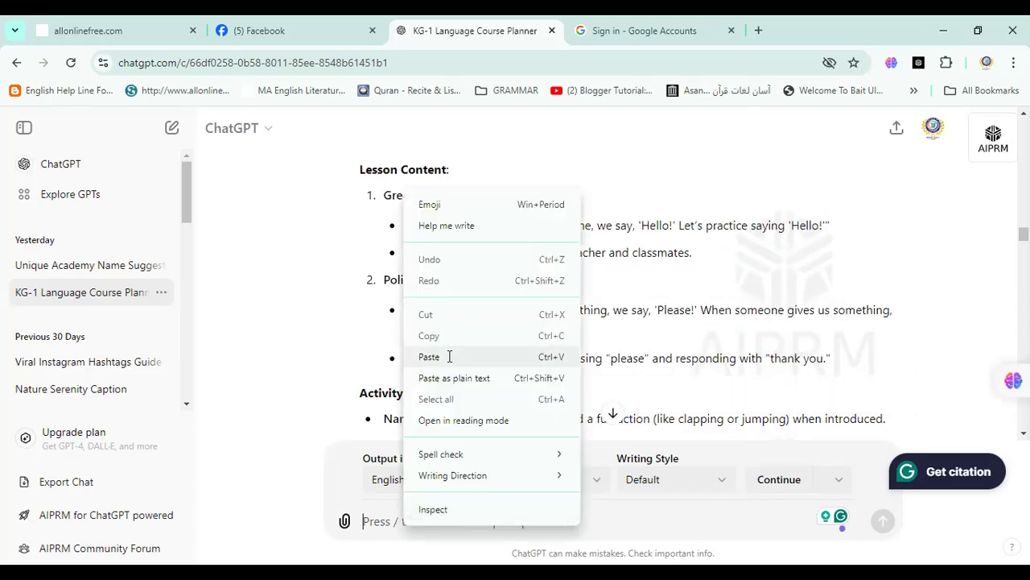
{"action": "left_click", "coordinate": [451, 357]}
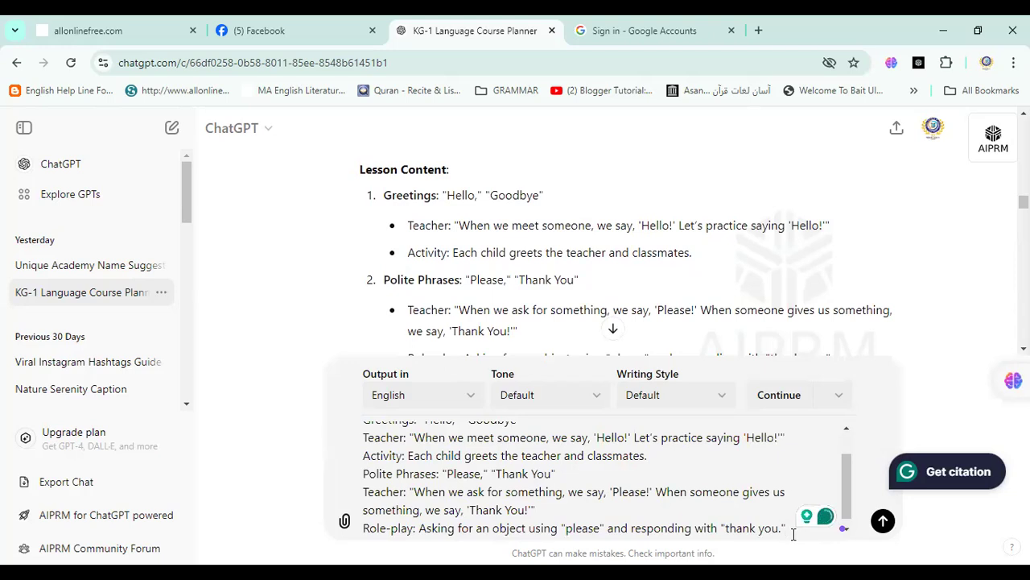
- Add a new line to the prompt reading "with this content, I wanna create a PowerPoint slide/presentation", with PowerPoint's spelling corrected
{"action": "key", "text": "shift+Return"}
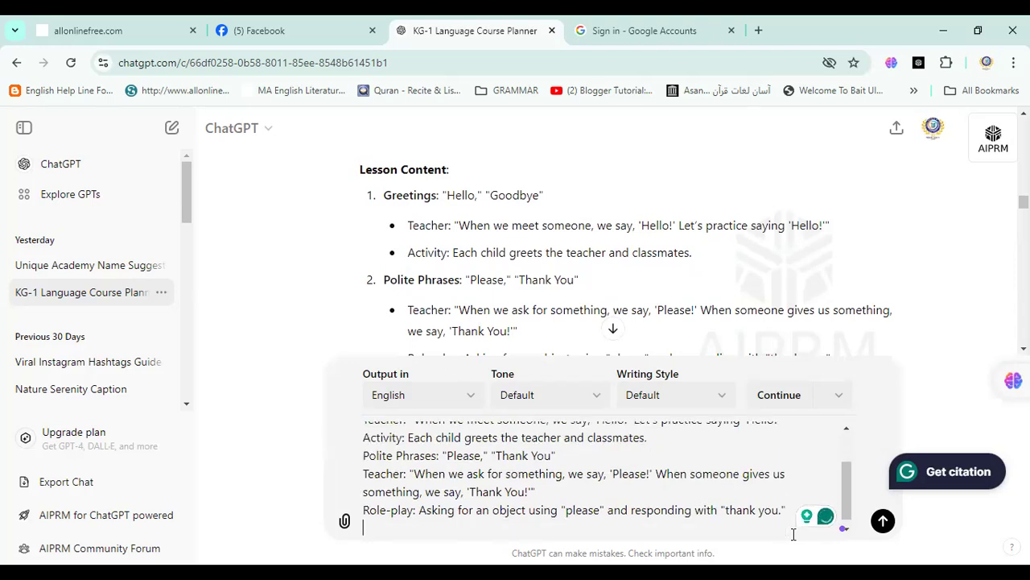
{"action": "type", "text": "W"}
{"action": "type", "text": "ith this content"}
{"action": "type", "text": ", I wanna "}
{"action": "type", "text": "create"}
{"action": "type", "text": " a power"}
{"action": "type", "text": "poi"}
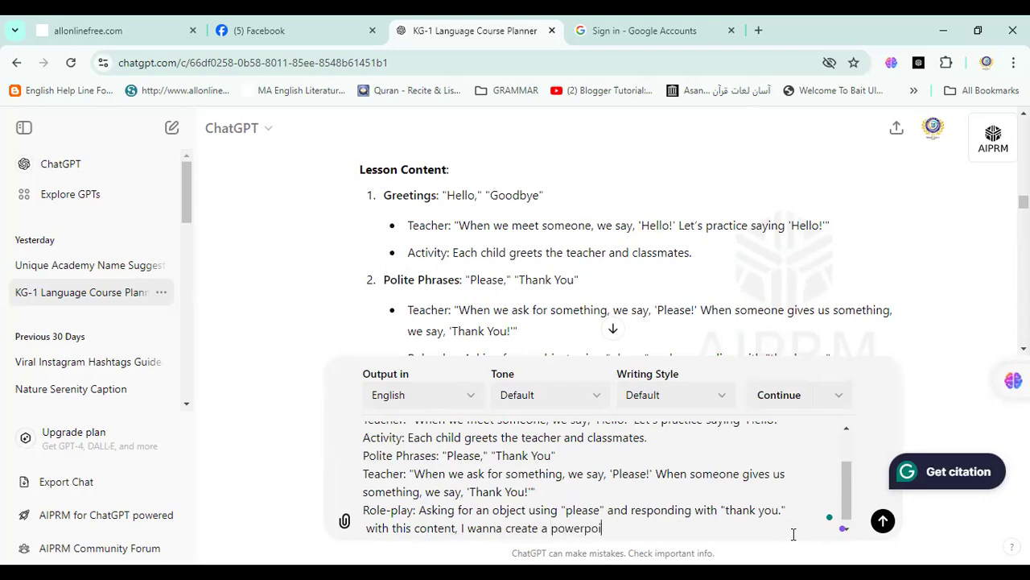
{"action": "type", "text": "nt slide"}
{"action": "right_click", "coordinate": [571, 524]}
{"action": "left_click", "coordinate": [564, 438]}
{"action": "left_click", "coordinate": [579, 427]}
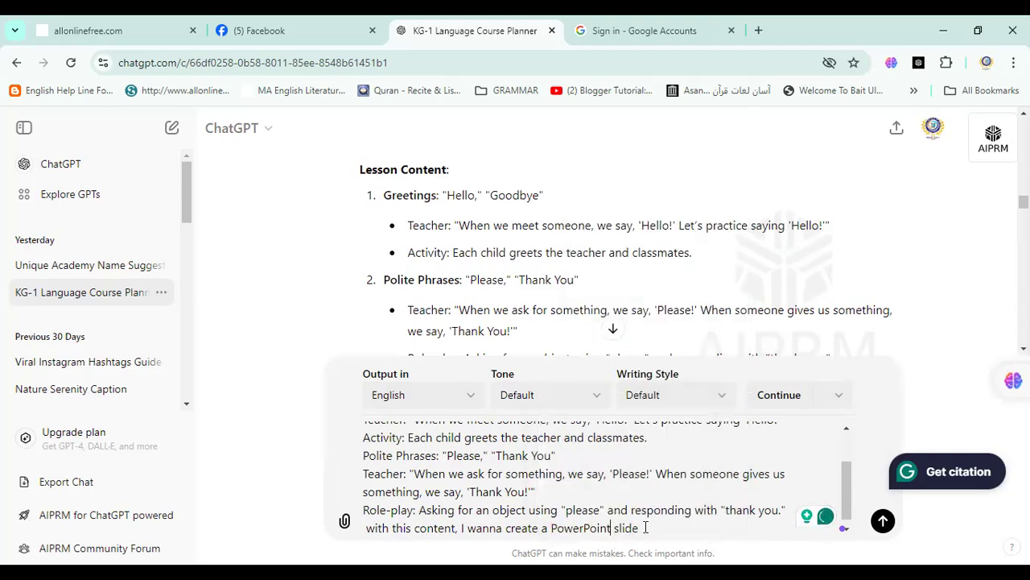
{"action": "type", "text": "presentation"}
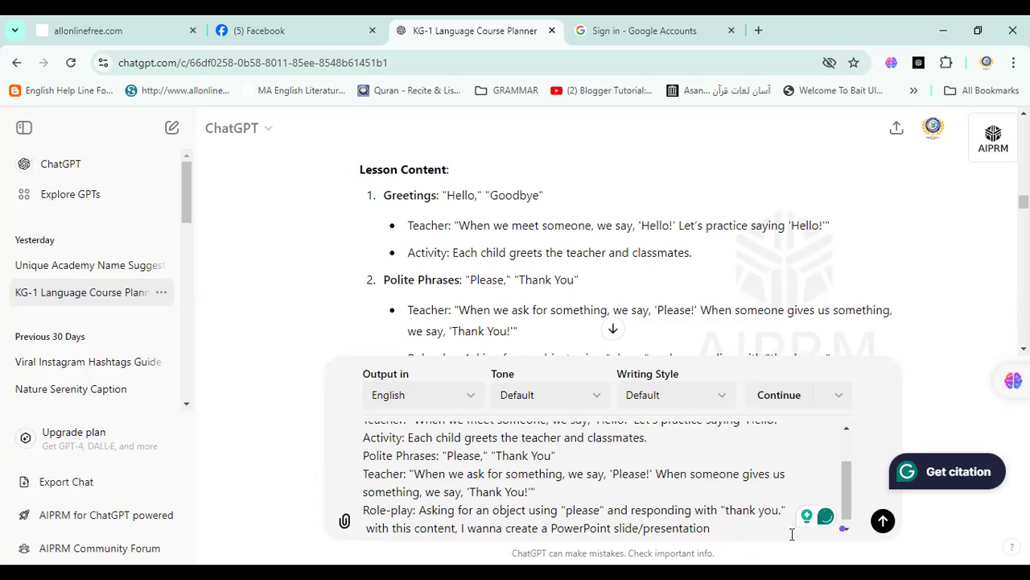
- Add the line "please write some eye catchy content" to the prompt and send it
{"action": "key", "text": "shift+Return"}
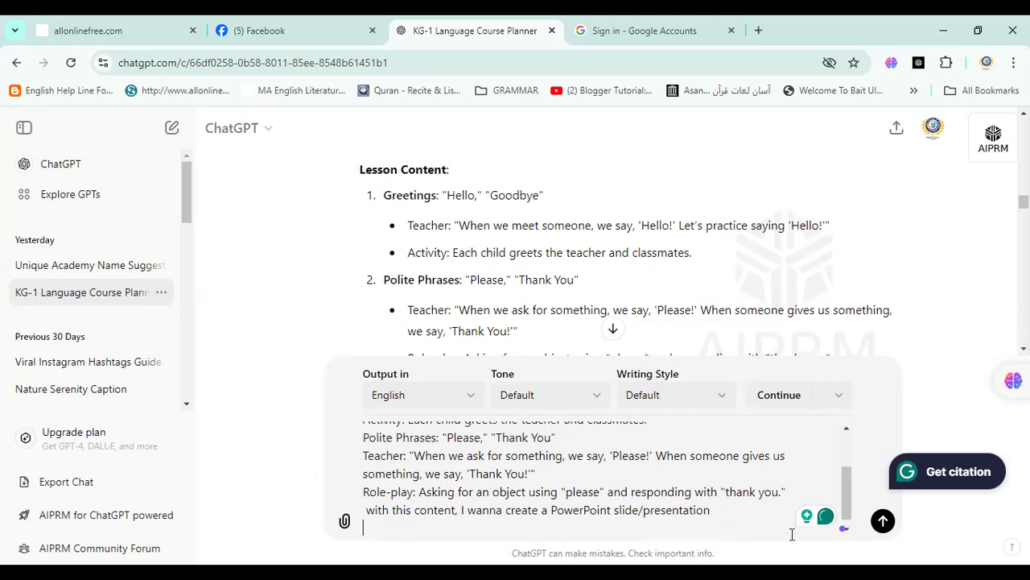
{"action": "type", "text": "please write some eye ca"}
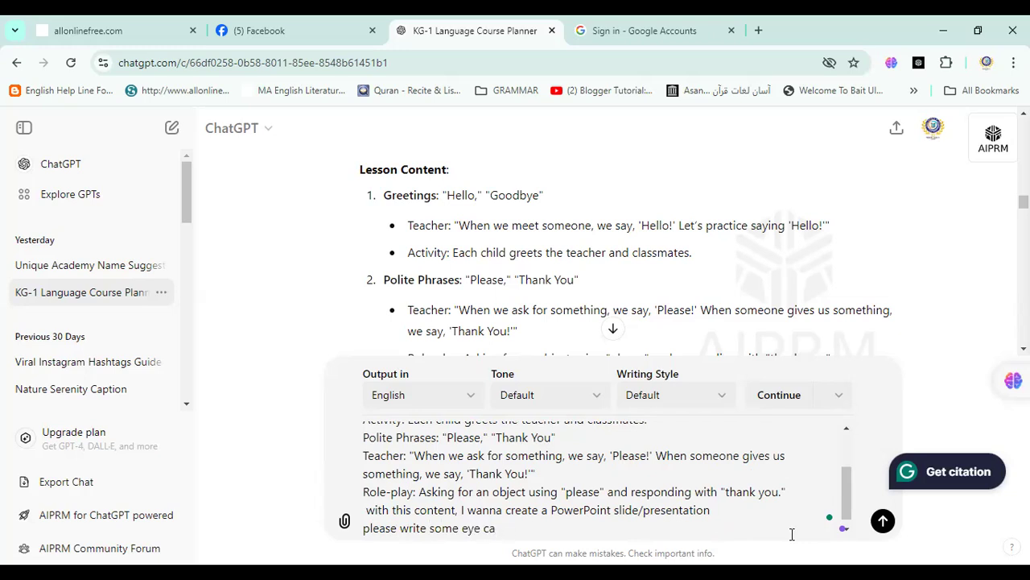
{"action": "type", "text": "thchy content"}
{"action": "key", "text": "Return"}
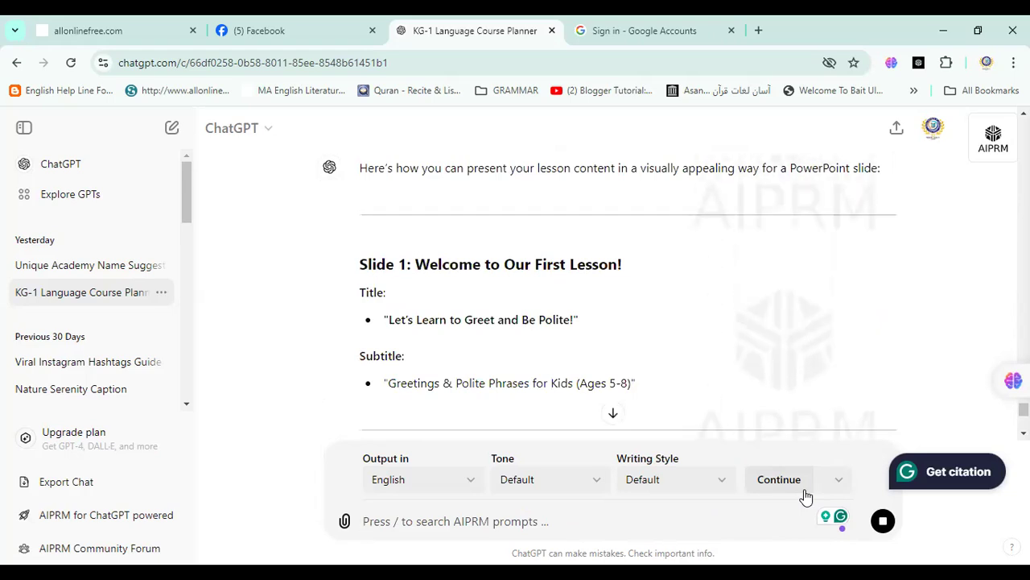
- Review the generated slide content, from the closing Design Tips back to Slide 1's title and subtitle
{"action": "left_click", "coordinate": [609, 415]}
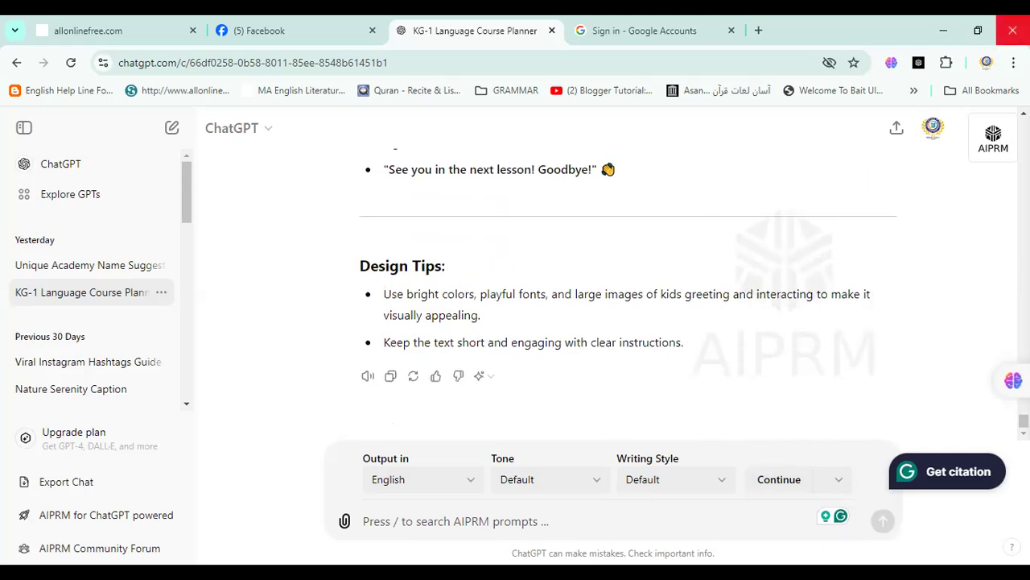
{"action": "scroll", "coordinate": [612, 410], "scroll_direction": "up", "scroll_amount": 10}
{"action": "scroll", "coordinate": [612, 410], "scroll_direction": "up", "scroll_amount": 7}
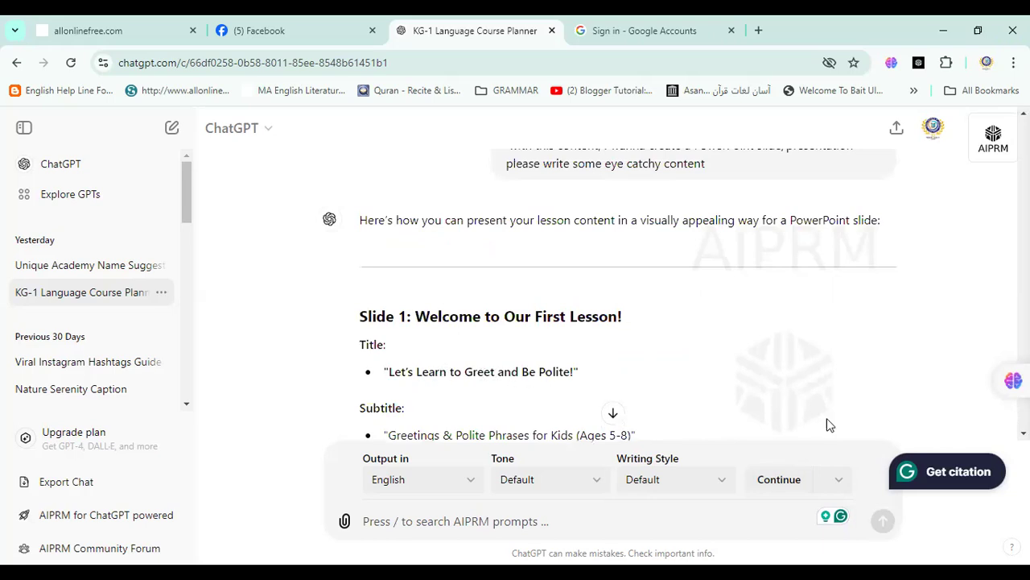
{"action": "scroll", "coordinate": [628, 295], "scroll_direction": "down", "scroll_amount": 1}
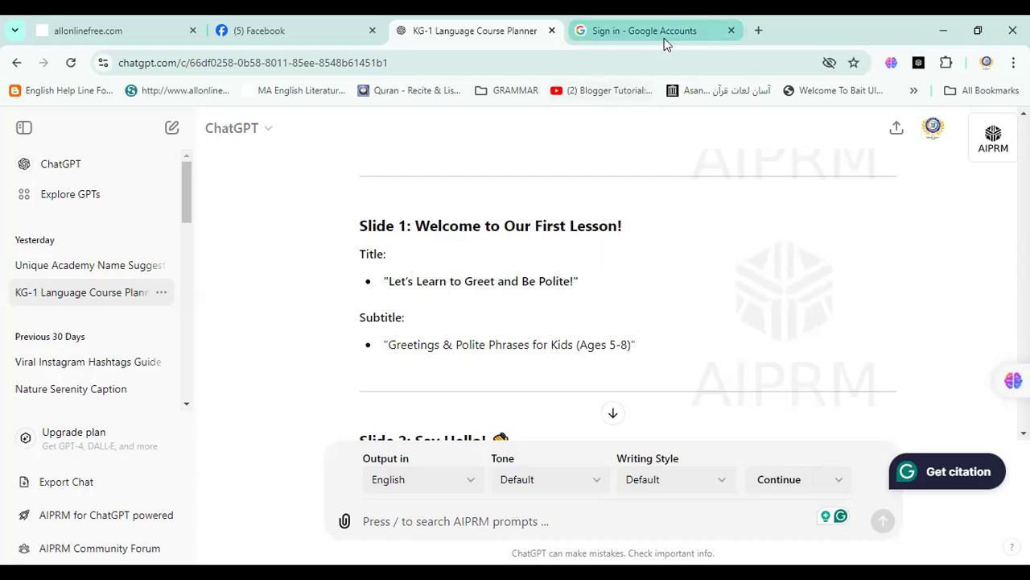
- Open the Canva home page, canva.com, in a new browser tab
{"action": "key", "text": "ctrl+t"}
{"action": "left_click", "coordinate": [264, 63]}
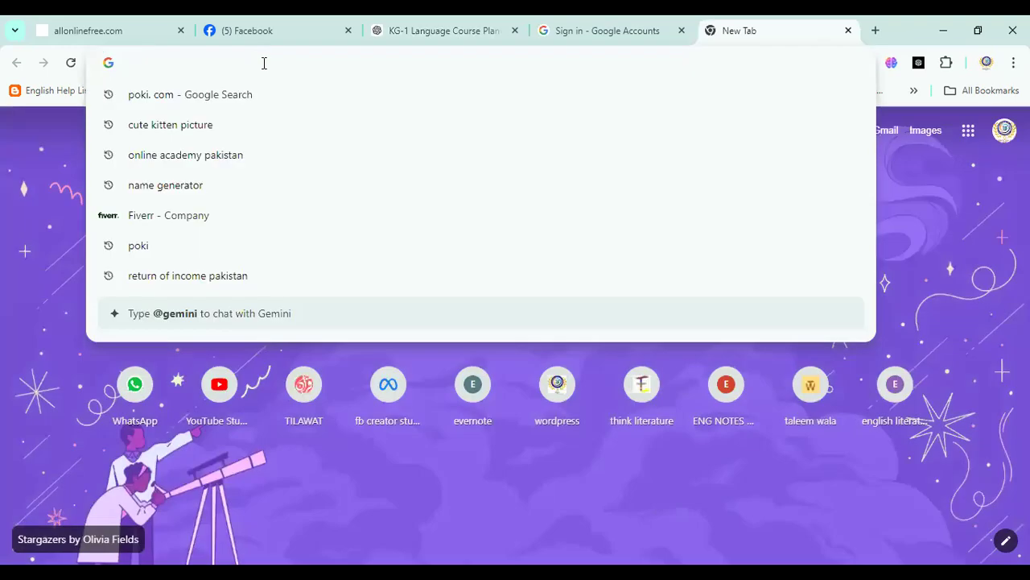
{"action": "type", "text": "canva"}
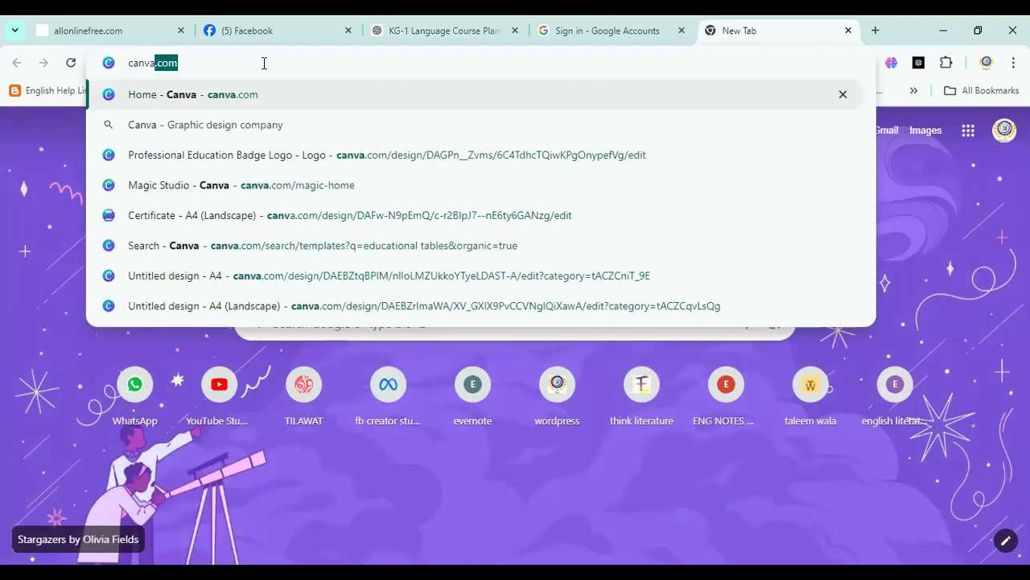
{"action": "key", "text": "Return"}
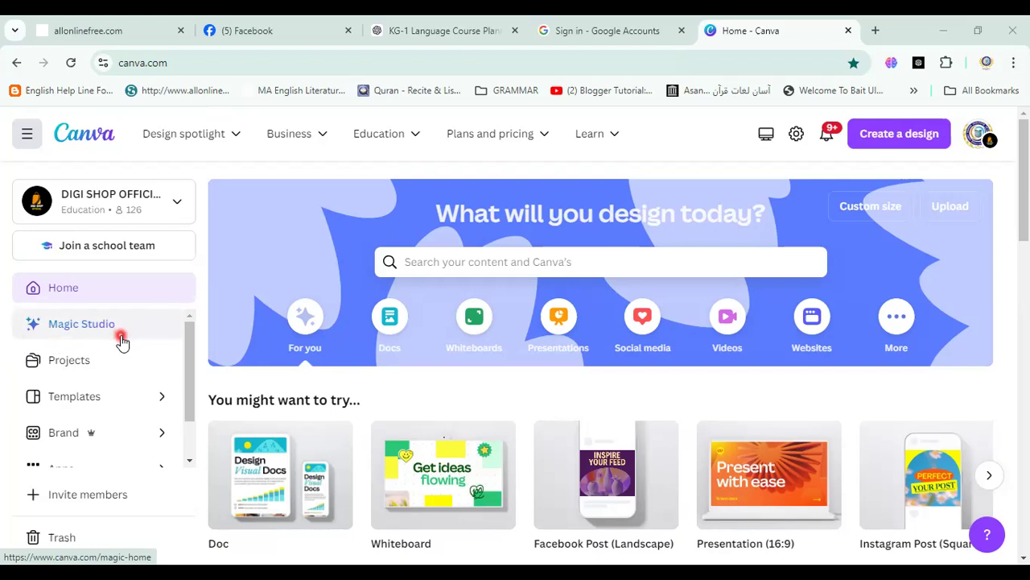
{"action": "left_click", "coordinate": [432, 263]}
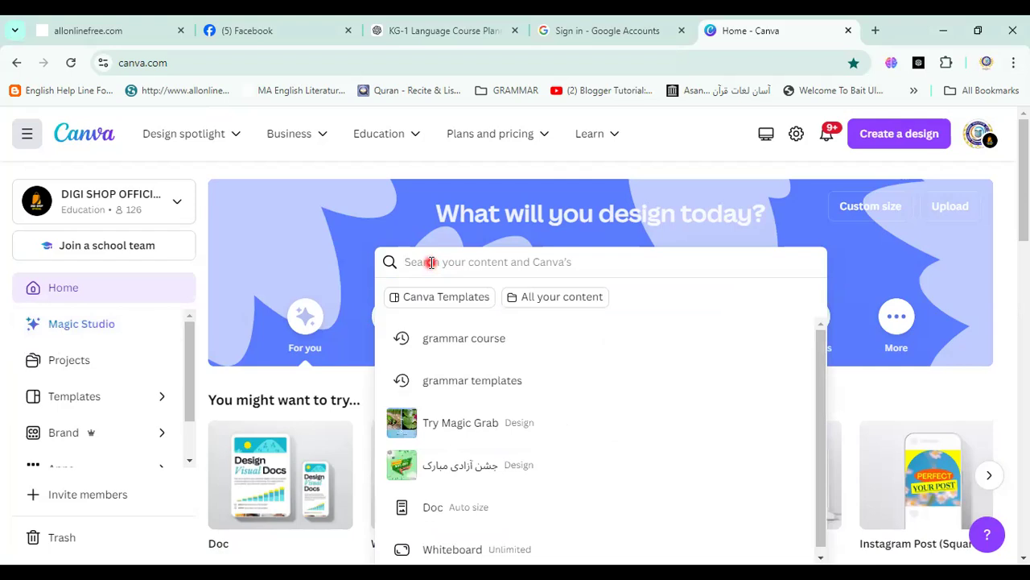
{"action": "mouse_move", "coordinate": [359, 153]}
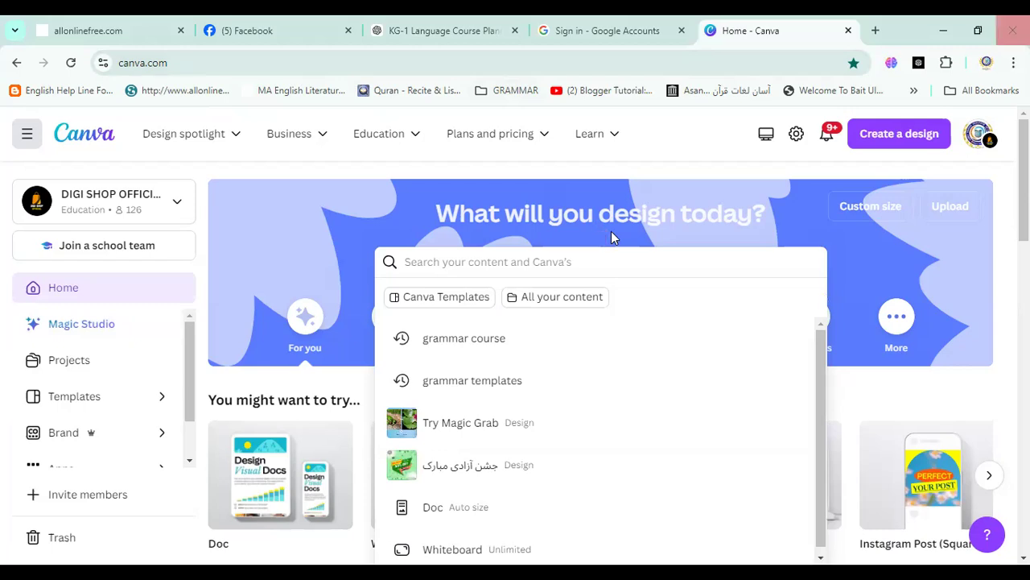
{"action": "left_click", "coordinate": [210, 170]}
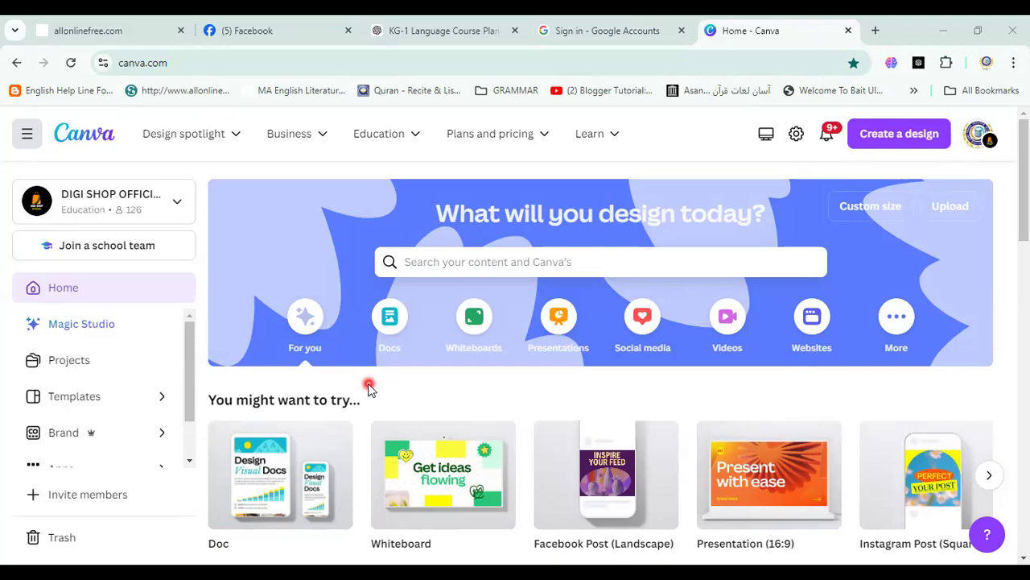
- Search for "kids language course 6-8" and limit the results to Canva Templates
{"action": "mouse_move", "coordinate": [501, 435]}
{"action": "left_click", "coordinate": [433, 258]}
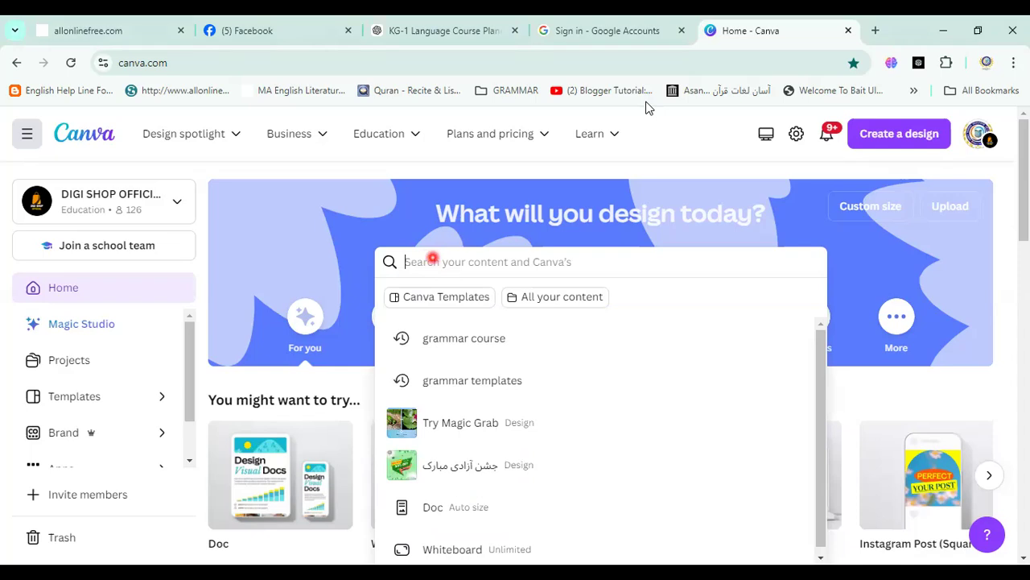
{"action": "left_click", "coordinate": [564, 128]}
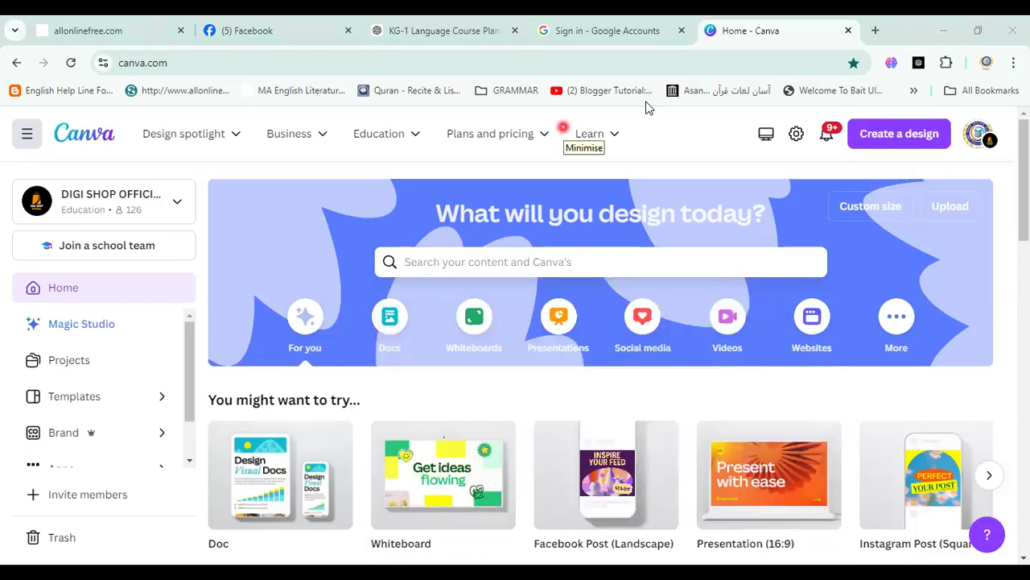
{"action": "left_click", "coordinate": [421, 261]}
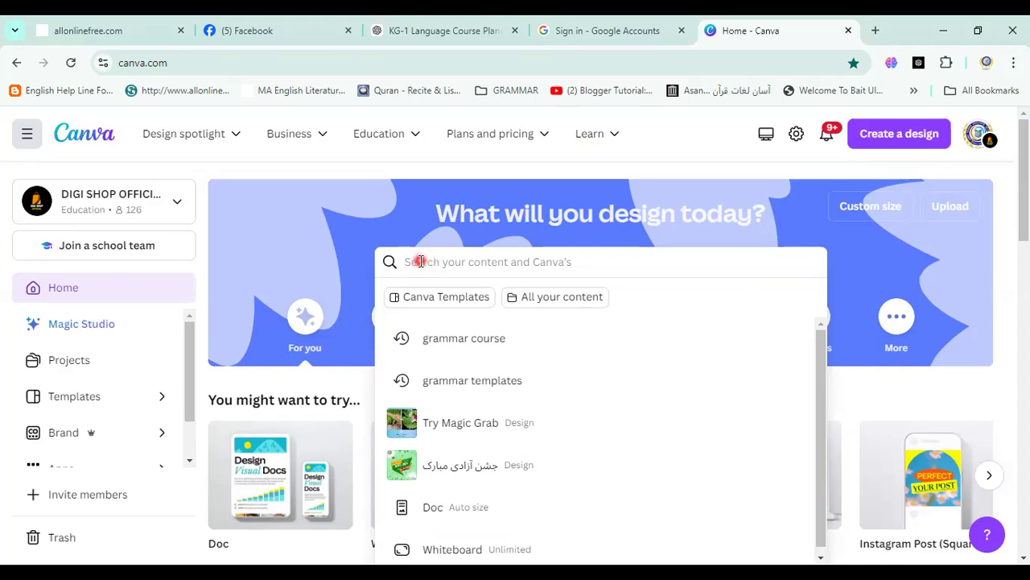
{"action": "type", "text": "ki"}
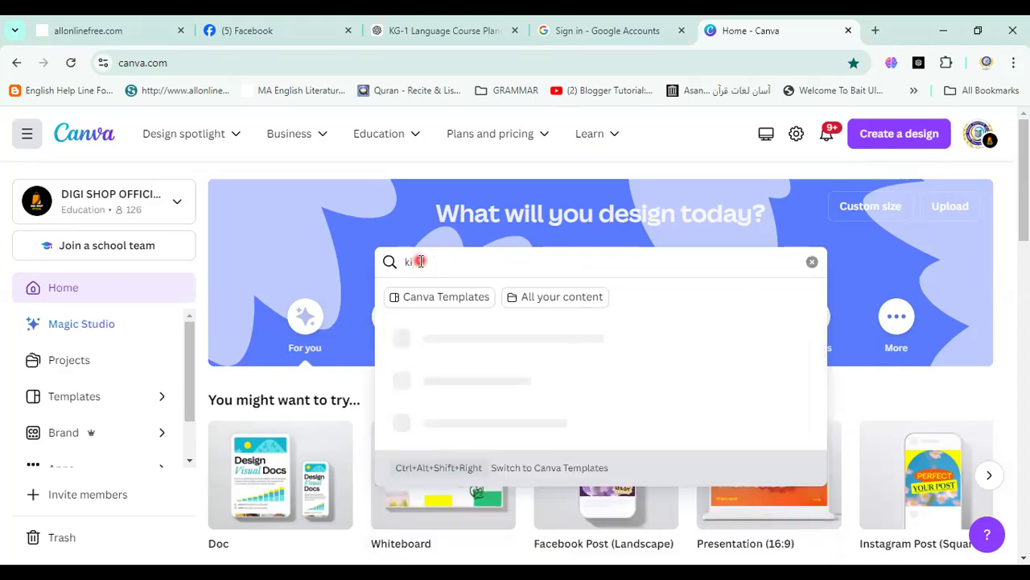
{"action": "type", "text": "ds language co"}
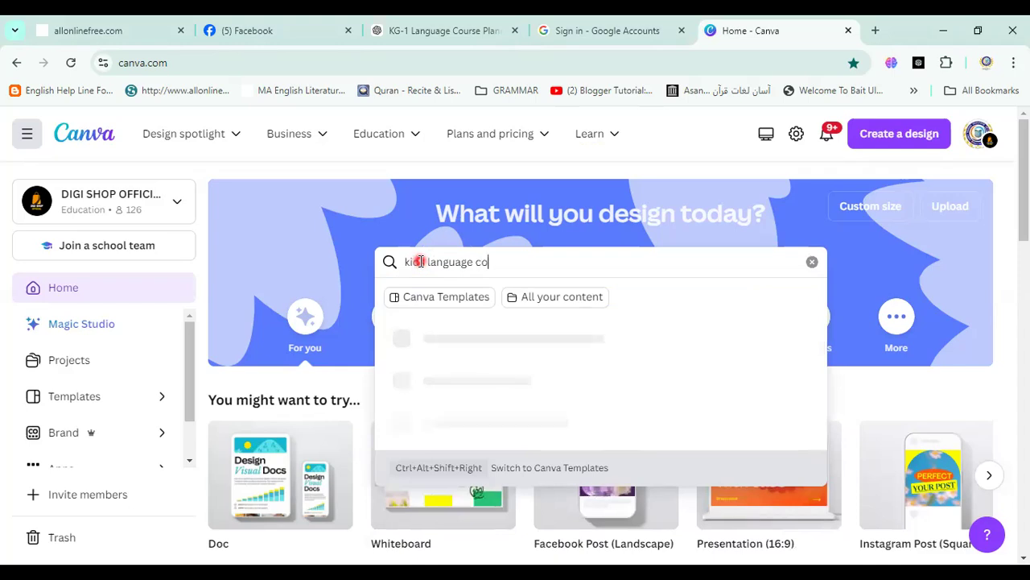
{"action": "type", "text": "urse"}
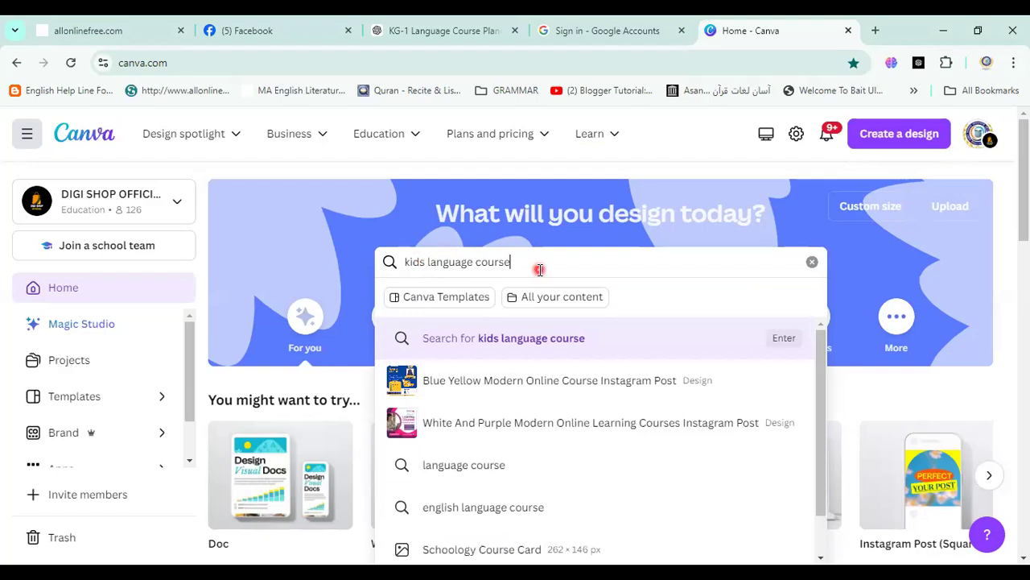
{"action": "type", "text": "6-8"}
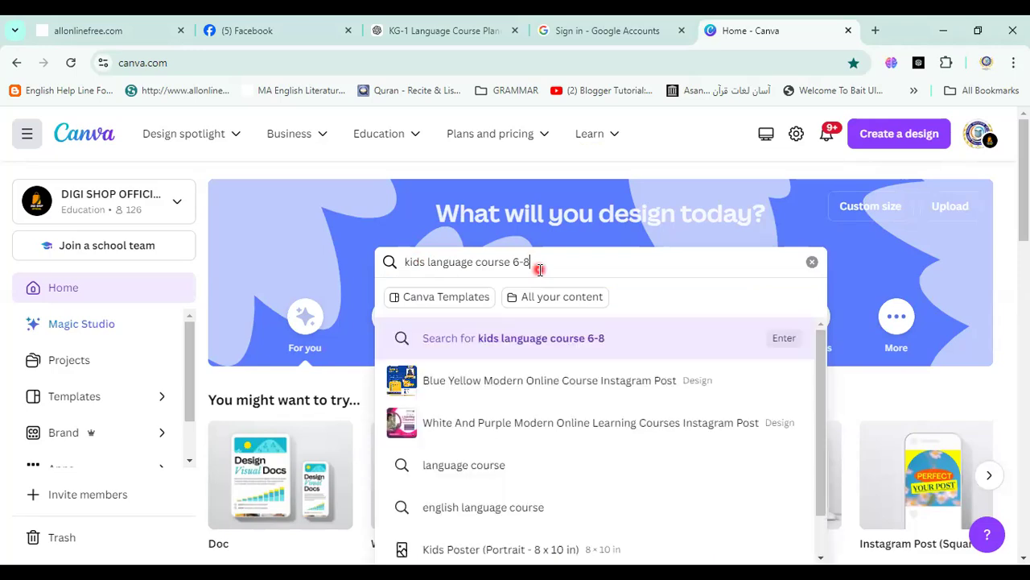
{"action": "key", "text": "Return"}
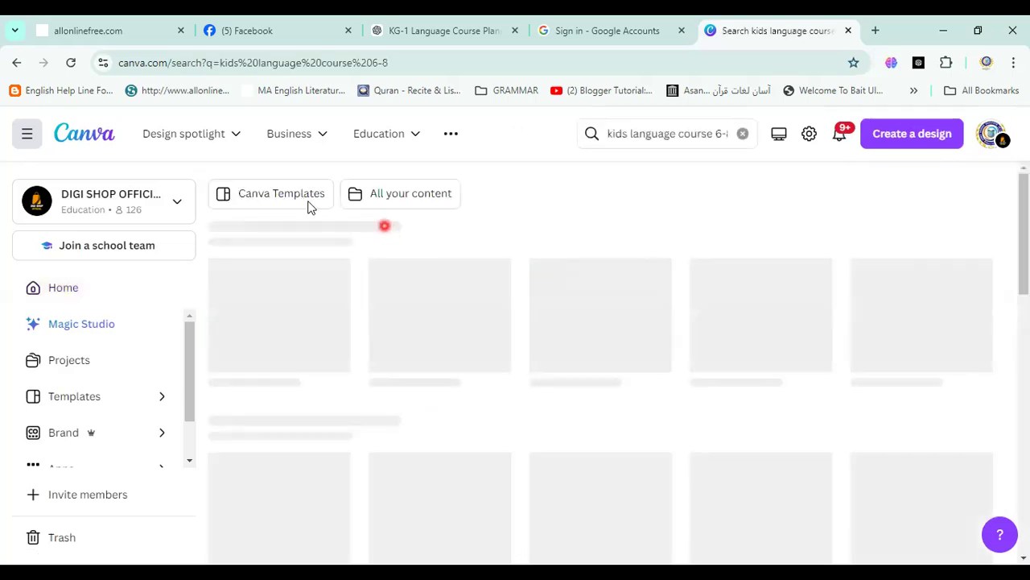
{"action": "left_click", "coordinate": [308, 197]}
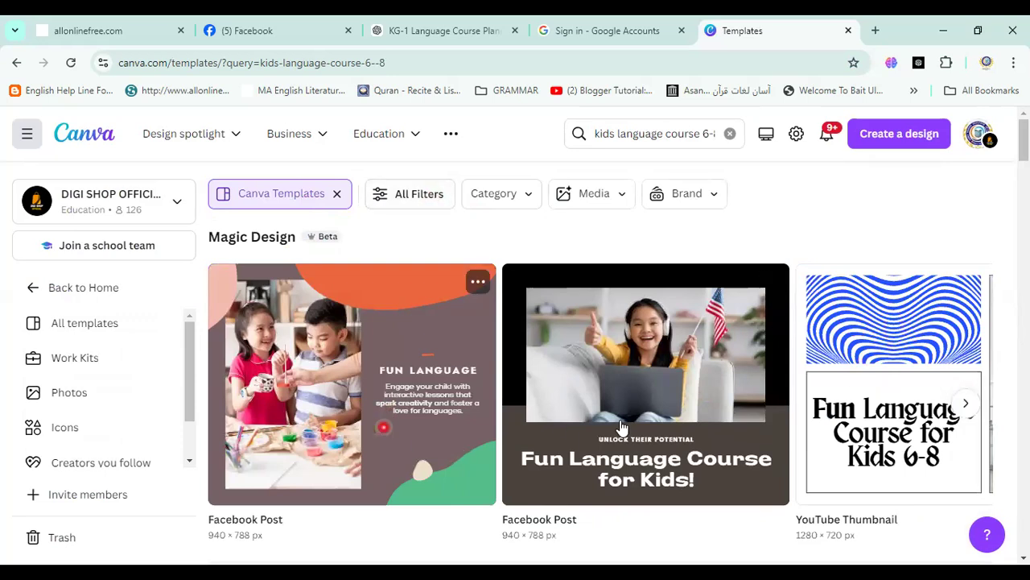
- Open the Magic Design YouTube Thumbnail "Unlock the Joy of Language Learning for Kids" for customizing in its own tab
{"action": "left_click", "coordinate": [969, 402]}
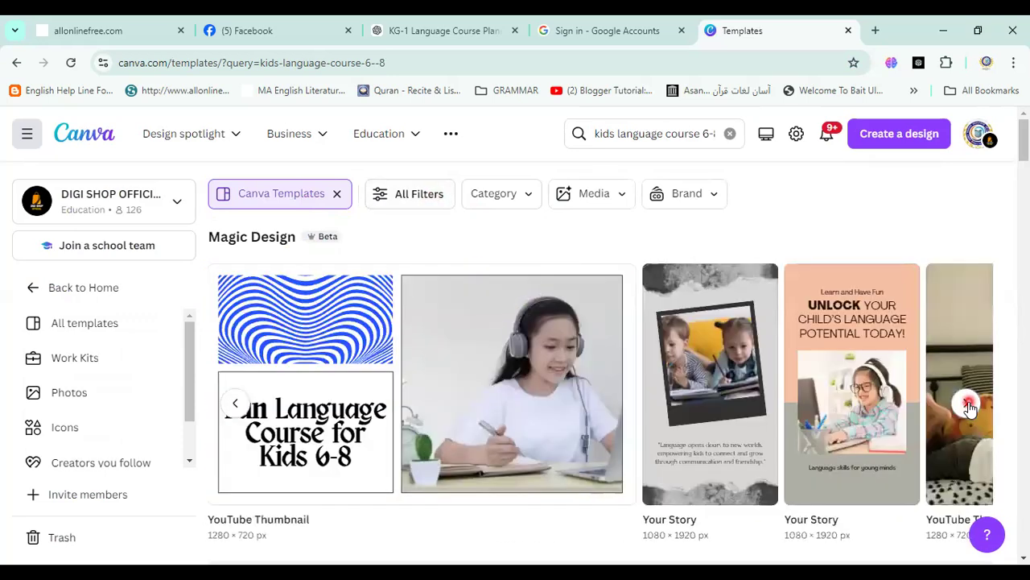
{"action": "left_click", "coordinate": [969, 403]}
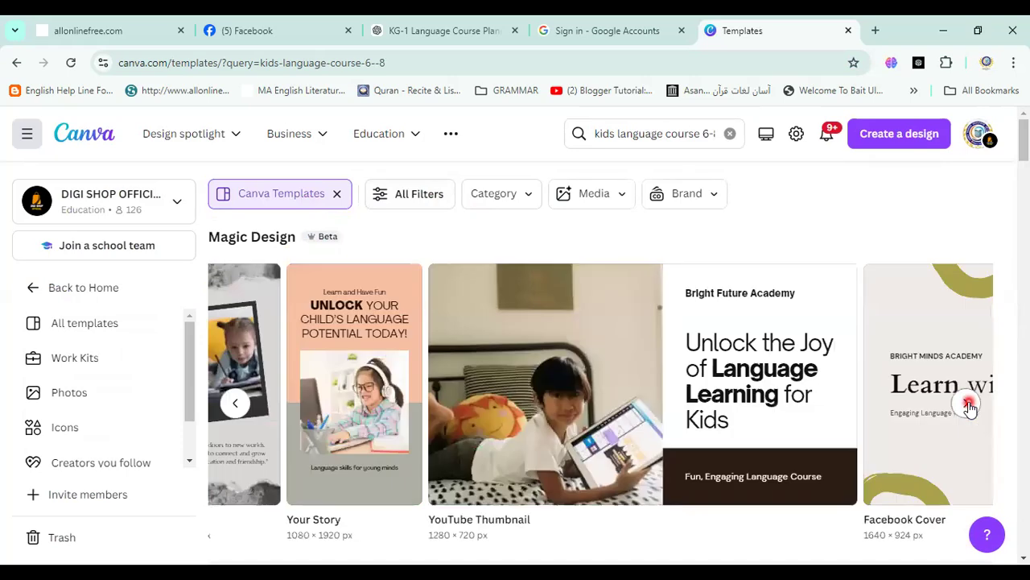
{"action": "left_click", "coordinate": [969, 403]}
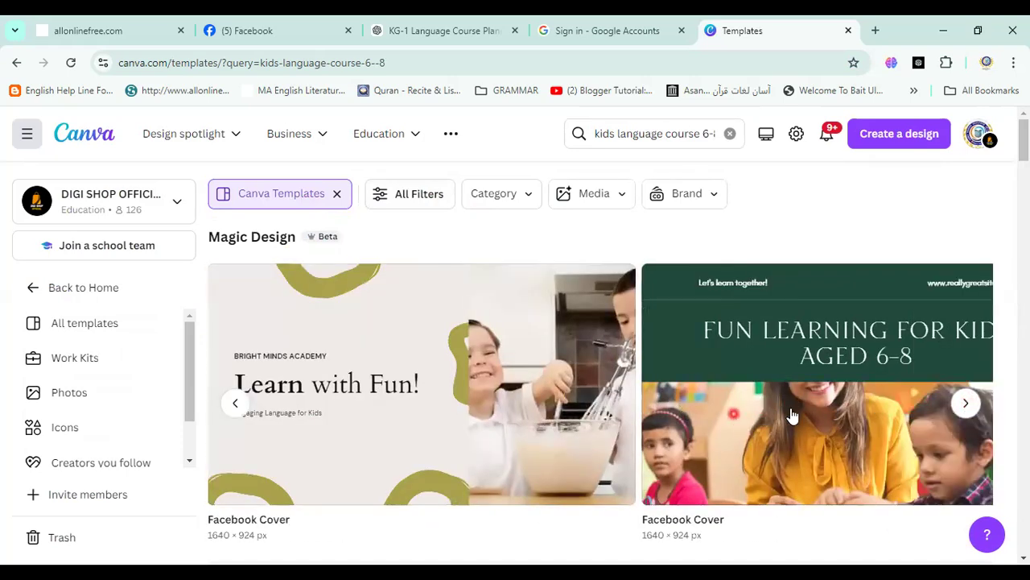
{"action": "left_click", "coordinate": [954, 402]}
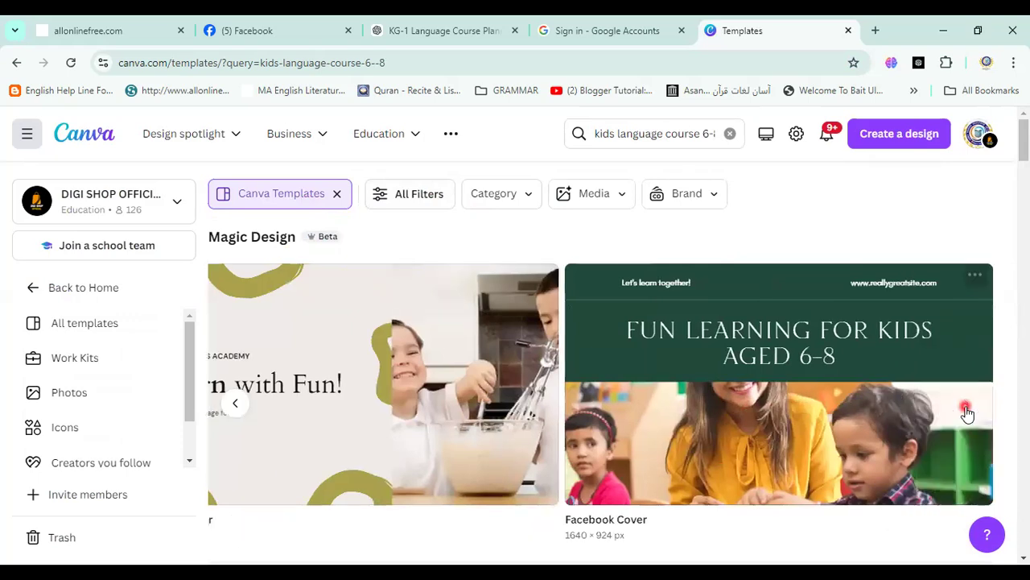
{"action": "left_click", "coordinate": [242, 404]}
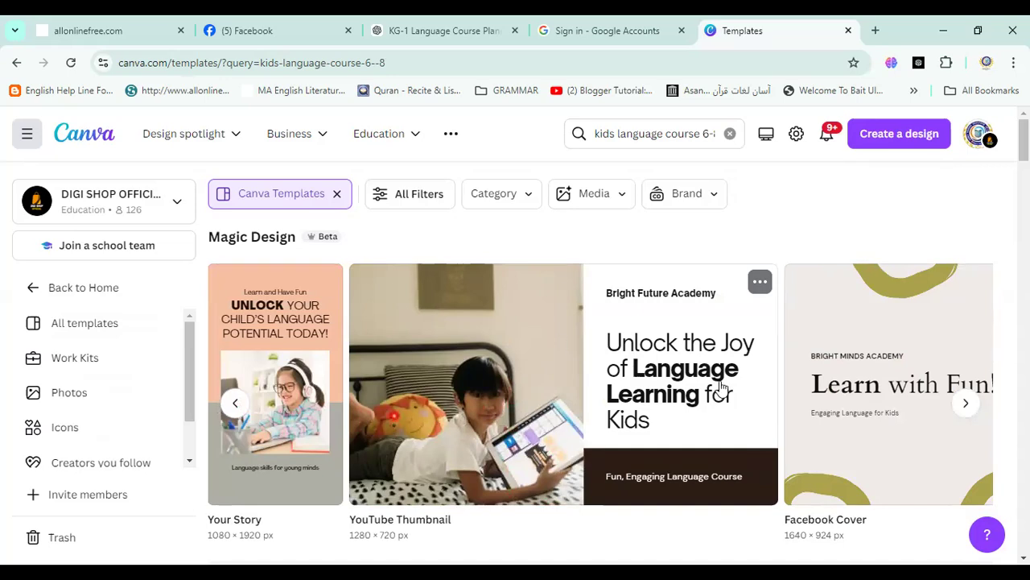
{"action": "left_click", "coordinate": [525, 375]}
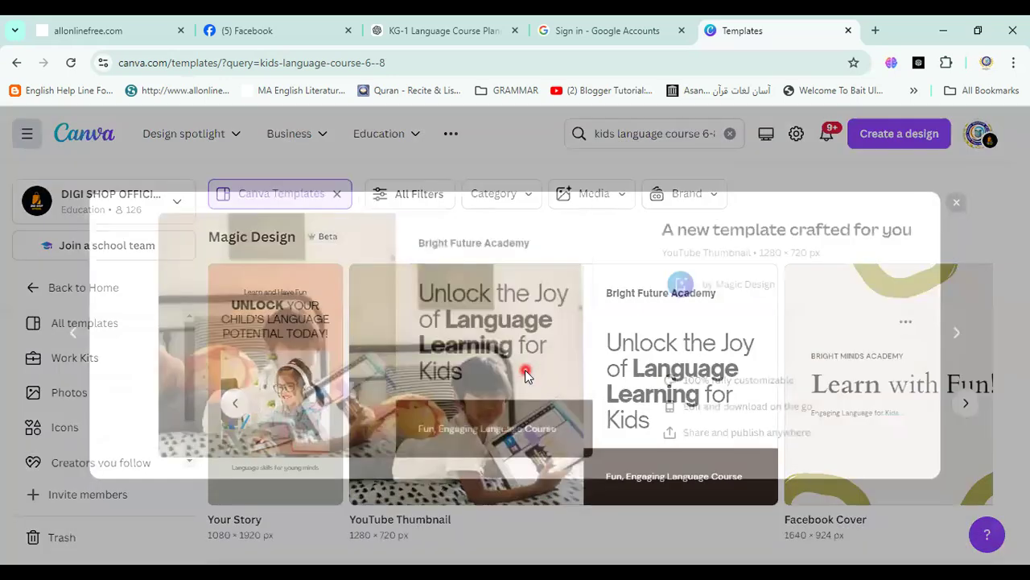
{"action": "left_click", "coordinate": [841, 322]}
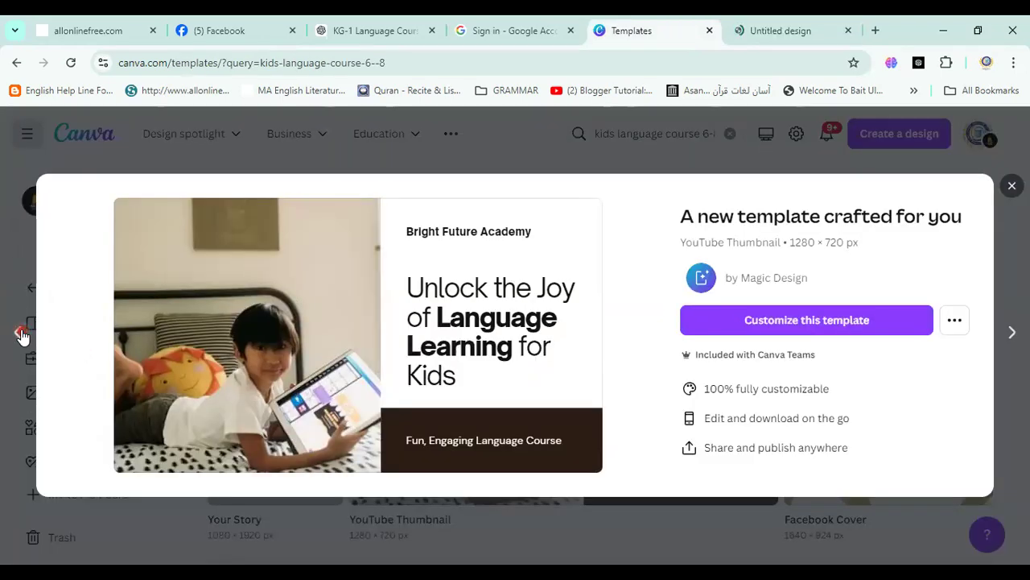
- Open the Your Story template "Unlock your child's language potential today!" for customizing and return to the template previews
{"action": "left_click", "coordinate": [18, 332]}
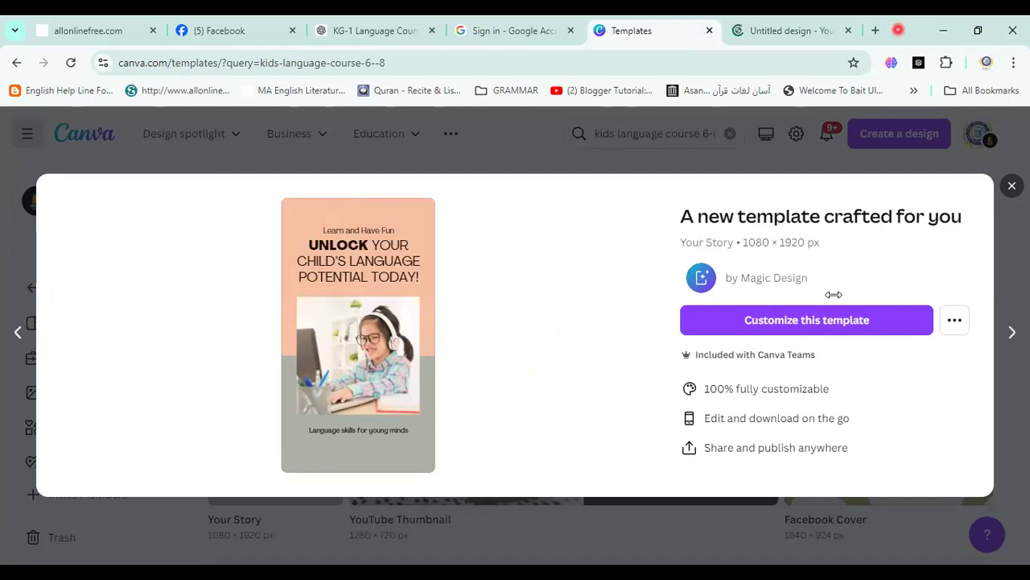
{"action": "left_click", "coordinate": [954, 320]}
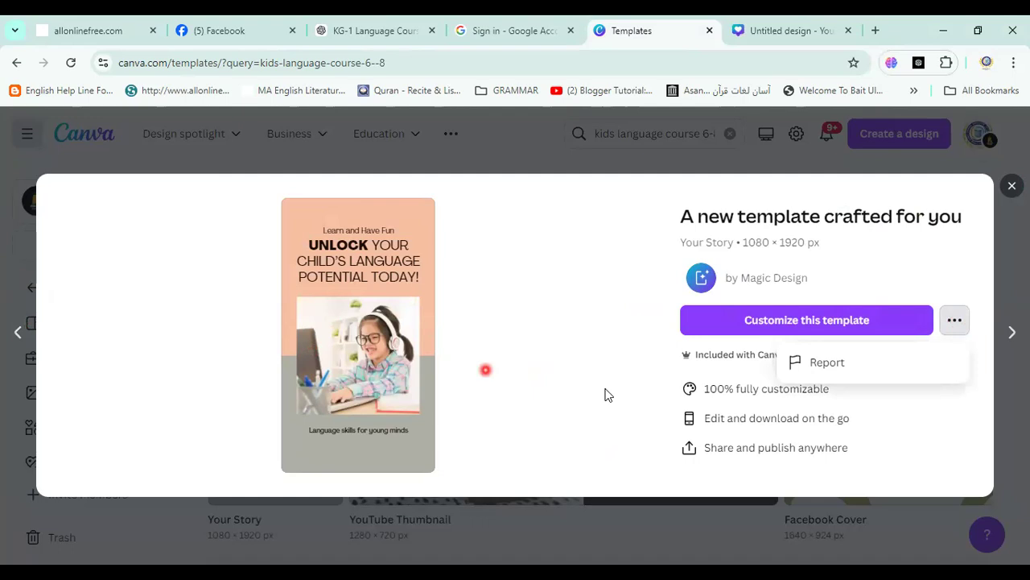
{"action": "left_click", "coordinate": [777, 320]}
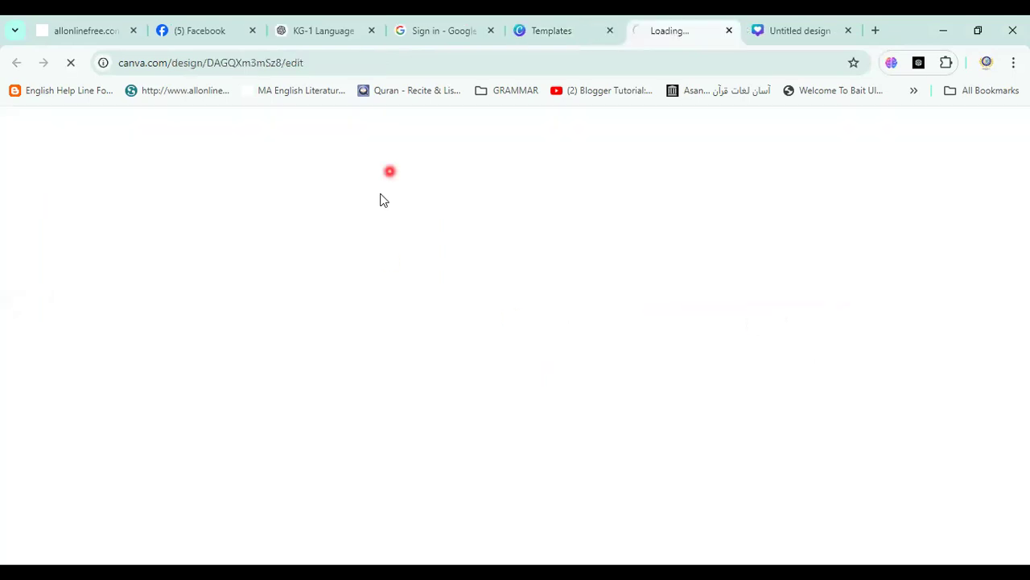
{"action": "left_click", "coordinate": [585, 25]}
- Open the grey Your Story template quoting "Language opens doors to new worlds" for customizing and return to the template previews
{"action": "left_click", "coordinate": [17, 334]}
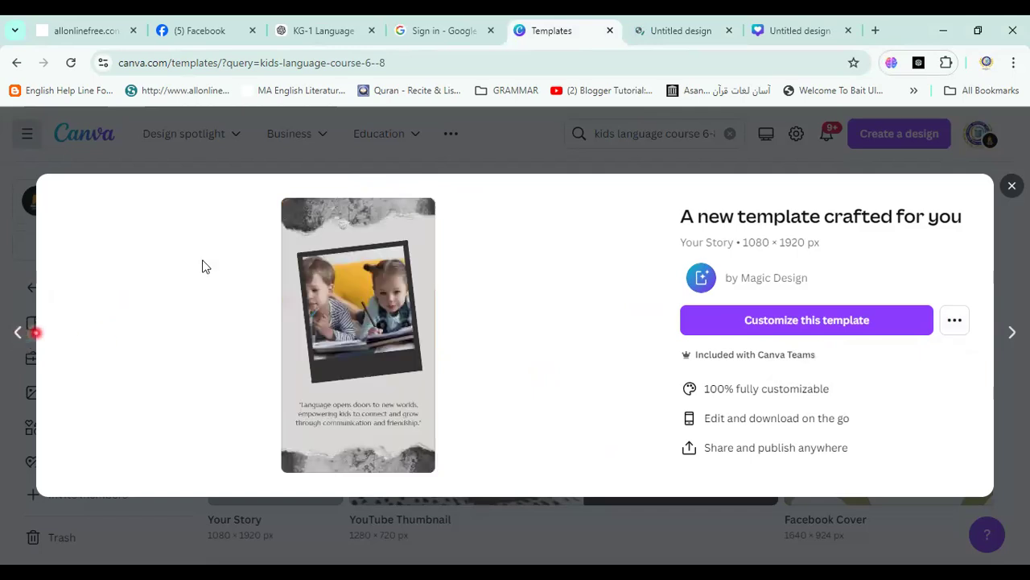
{"action": "left_click", "coordinate": [807, 320]}
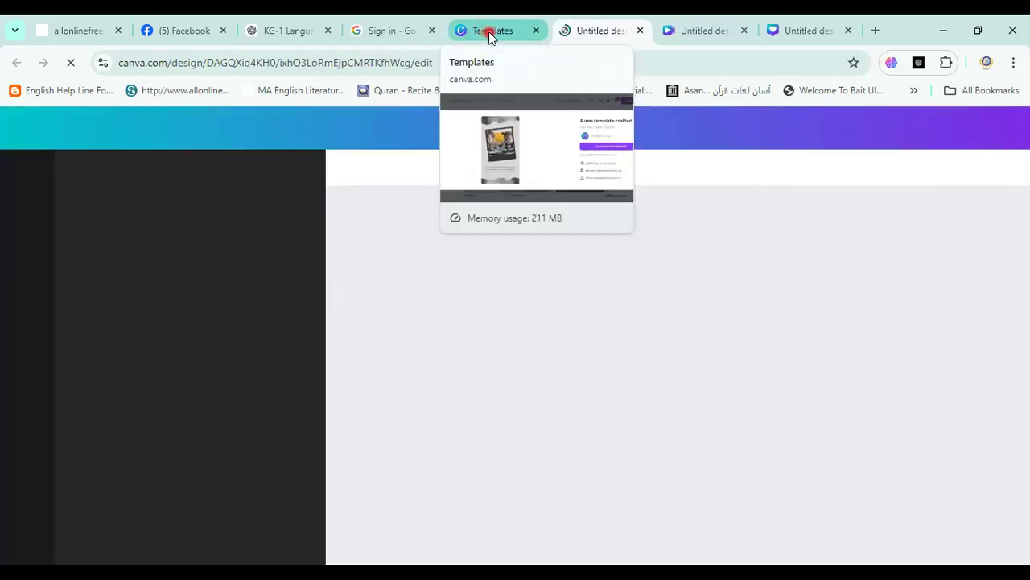
{"action": "left_click", "coordinate": [490, 32]}
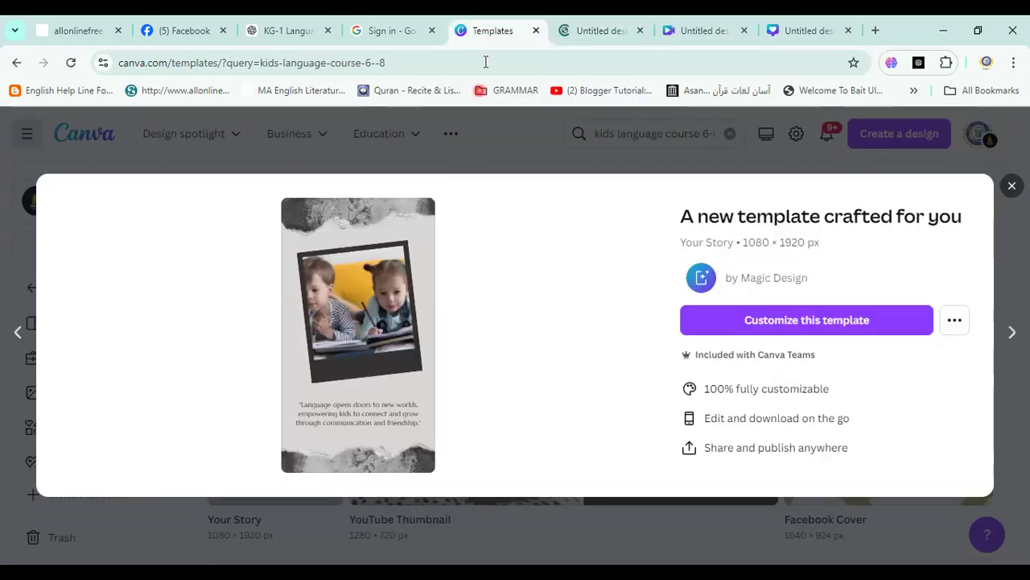
- Preview the "Fun Language Course for Kids" YouTube Thumbnail and Facebook Post templates and close the preview
{"action": "left_click", "coordinate": [23, 332]}
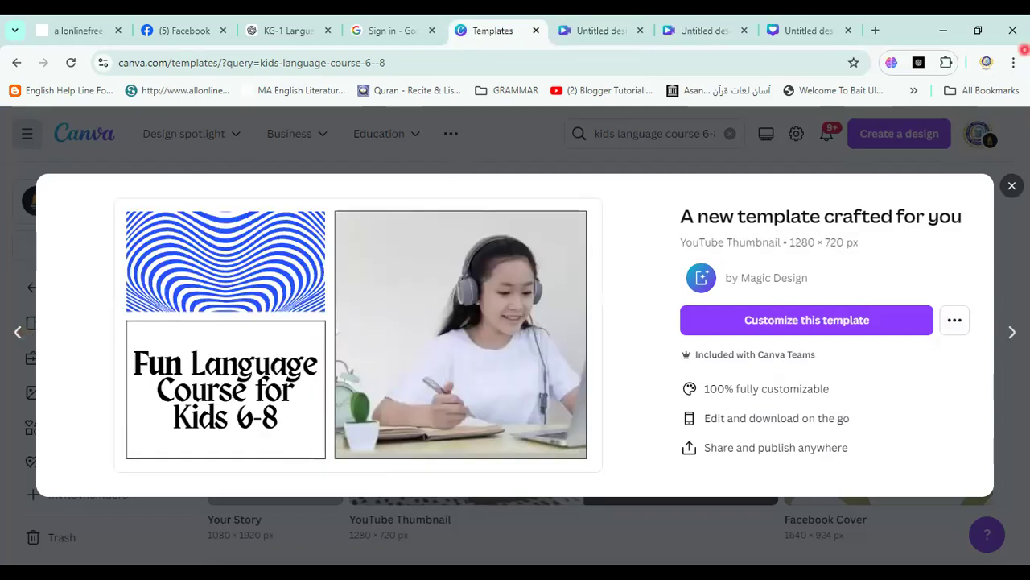
{"action": "left_click", "coordinate": [19, 336]}
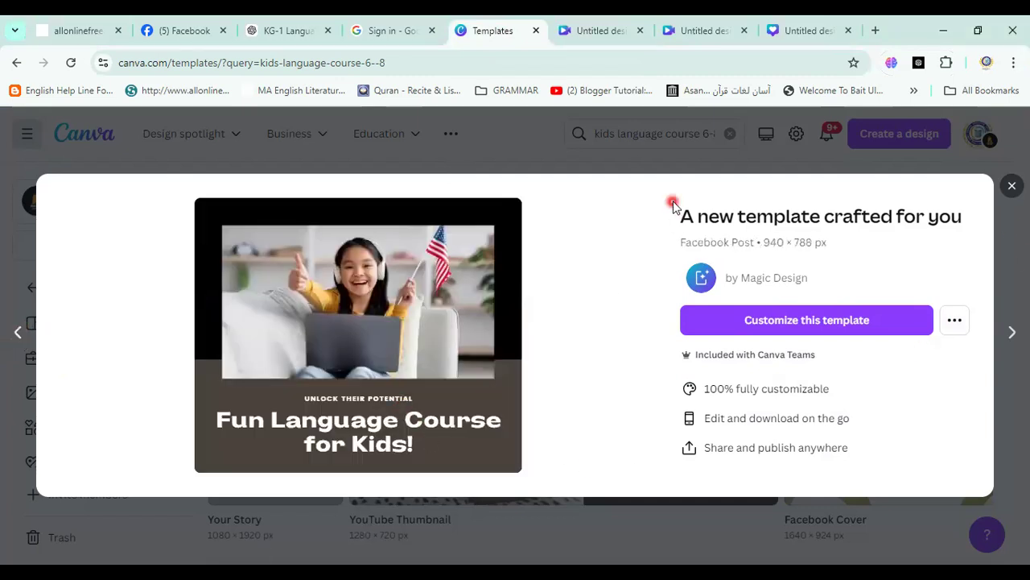
{"action": "left_click", "coordinate": [947, 131]}
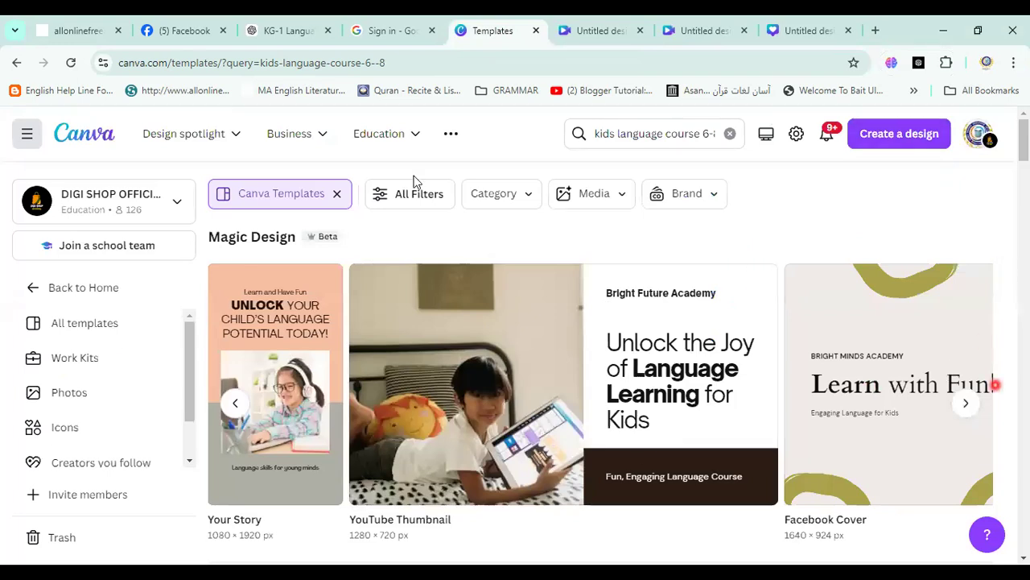
- Look over the template results and open the full set of filters for them
{"action": "left_click_drag", "start_coordinate": [1024, 139], "coordinate": [1024, 173]}
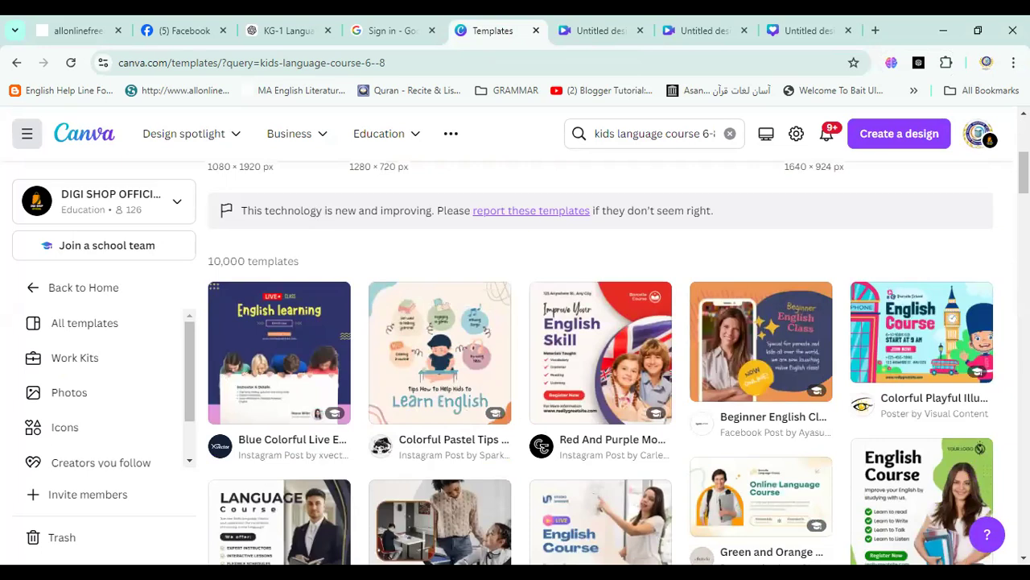
{"action": "scroll", "coordinate": [337, 245], "scroll_direction": "up", "scroll_amount": 5}
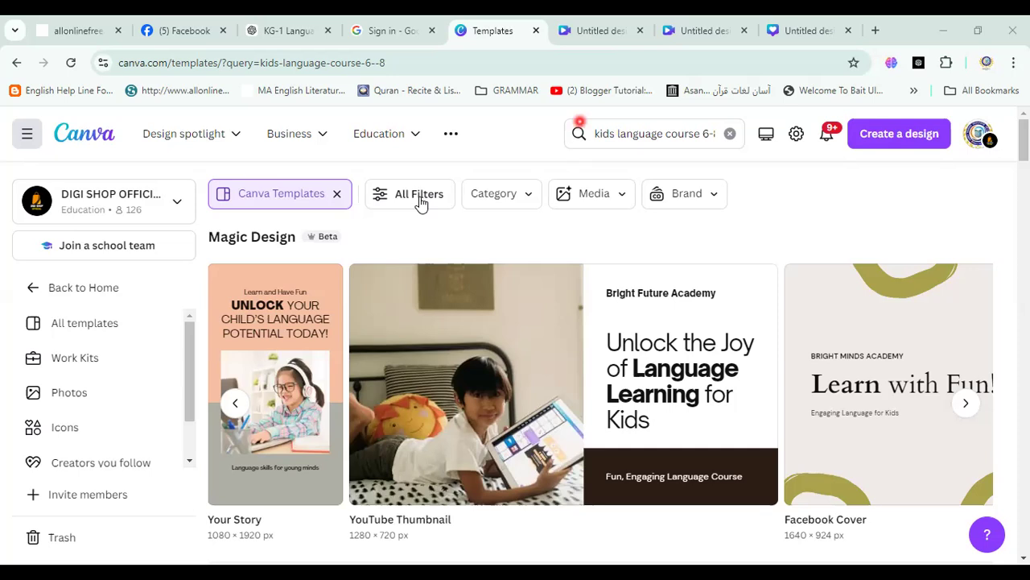
{"action": "left_click", "coordinate": [406, 200]}
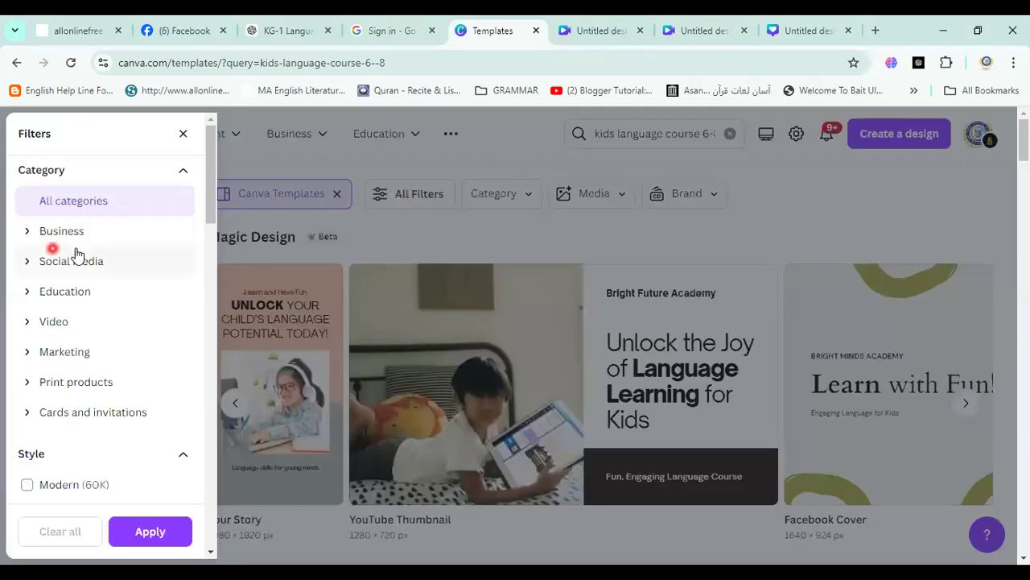